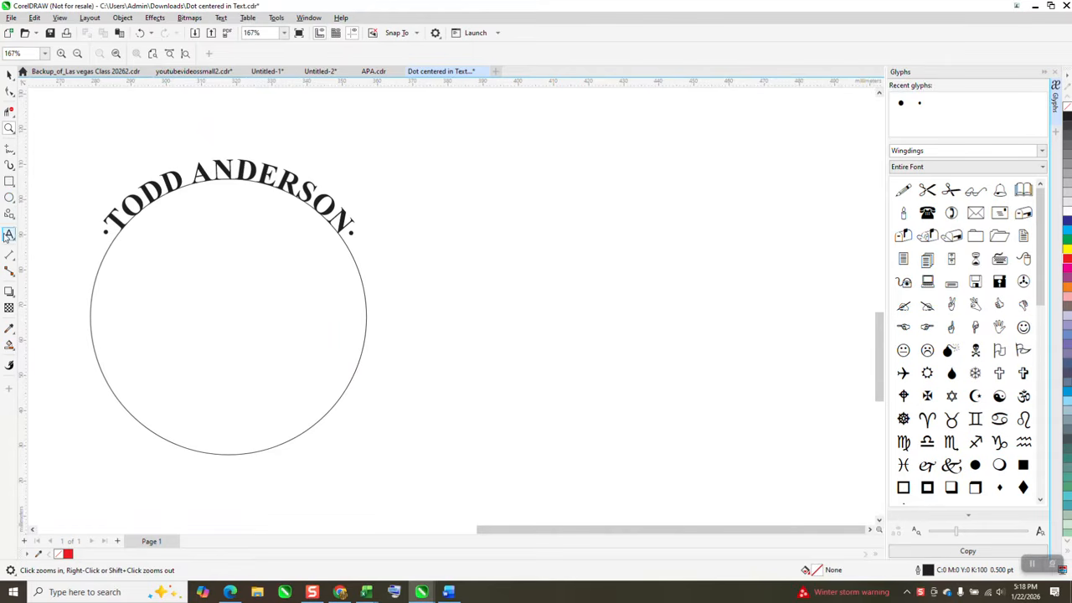
# - Start an artistic text object in the empty area beside the circle, using Times New Roman Bold at 24 pt
pyautogui.click(9, 235)
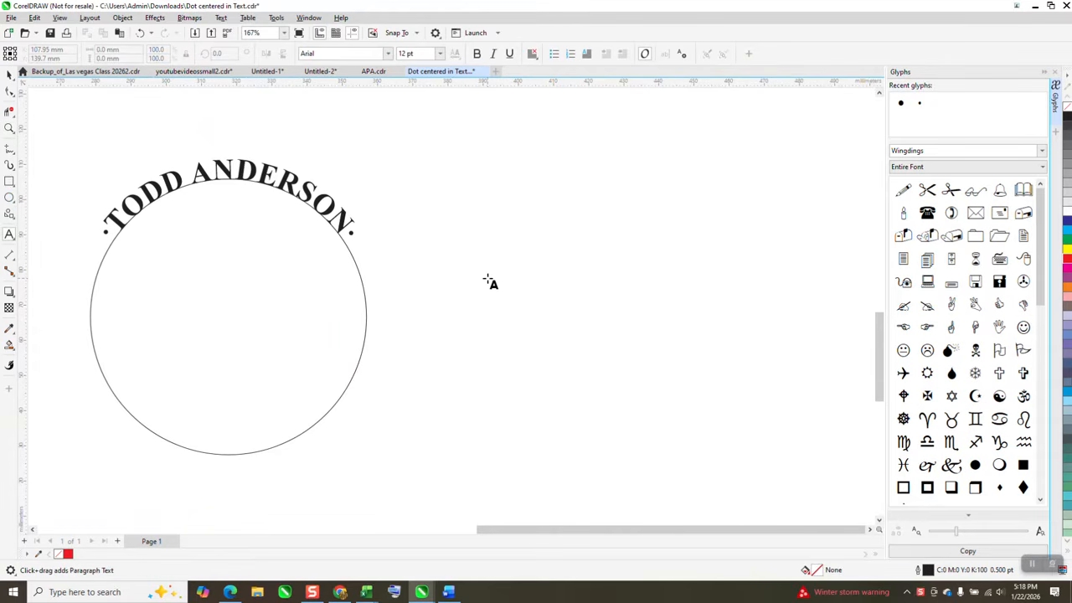
pyautogui.click(490, 283)
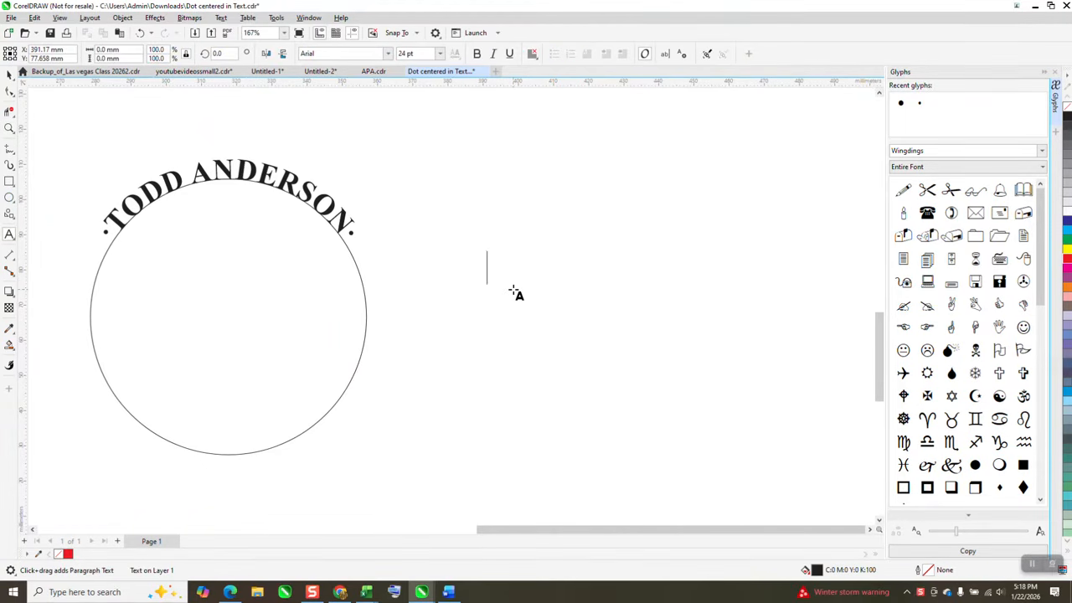
pyautogui.write('TOO')
pyautogui.press('BackSpace')
pyautogui.press('BackSpace')
pyautogui.press('BackSpace')
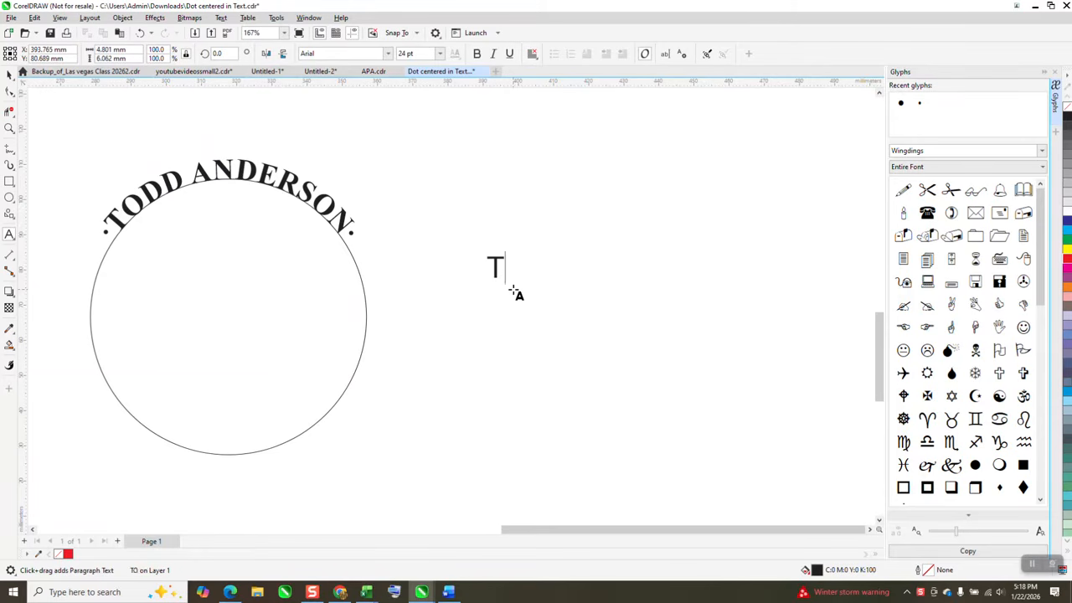
pyautogui.click(350, 53)
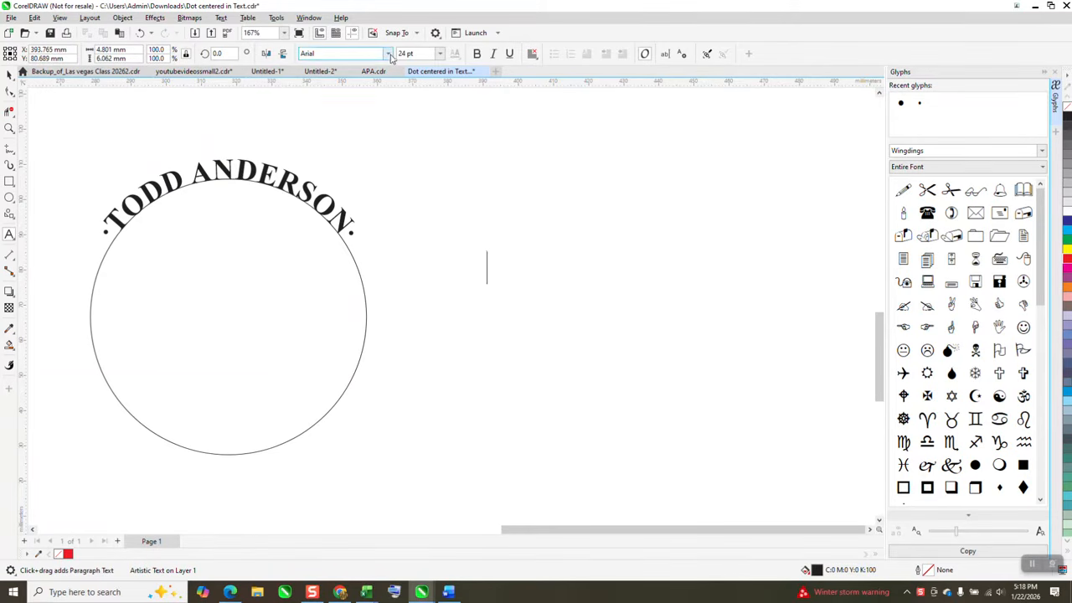
pyautogui.click(358, 101)
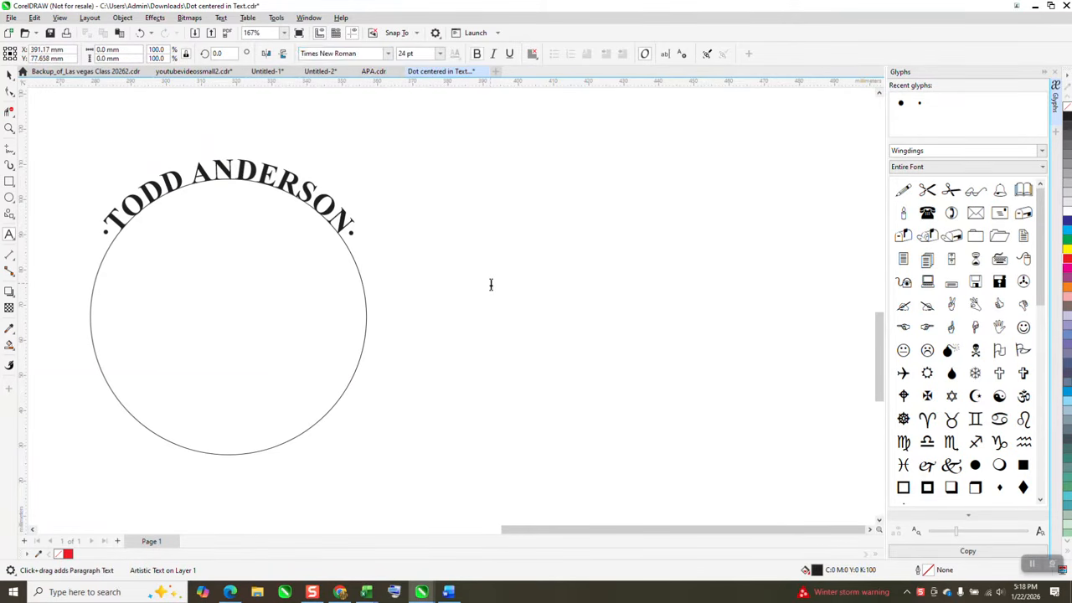
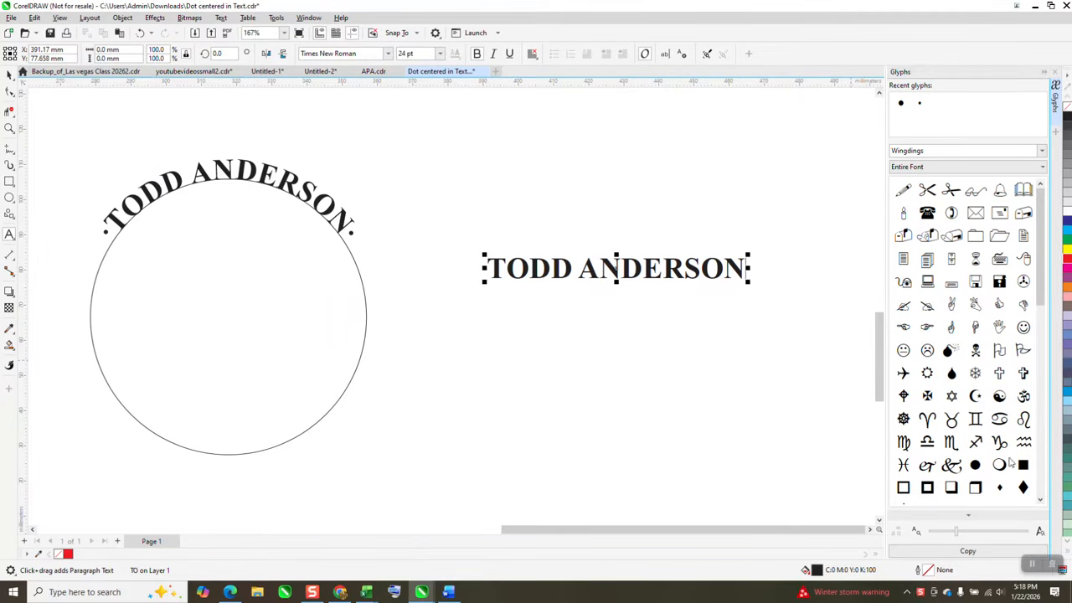
# - Close the Glyphs docker and move the straight name text up by about 25 mm
pyautogui.click(1055, 72)
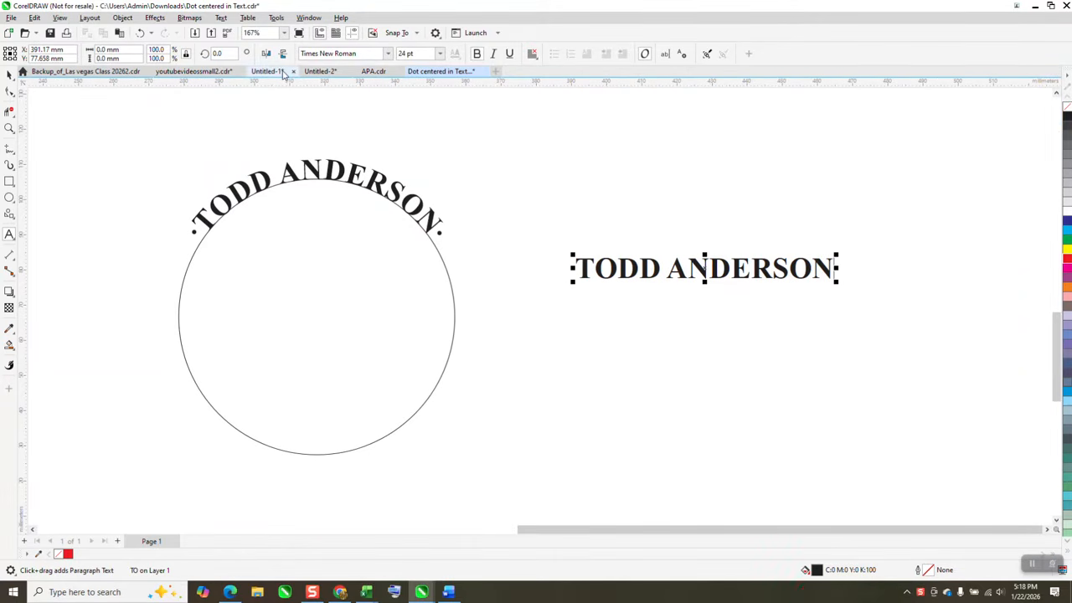
pyautogui.click(695, 240)
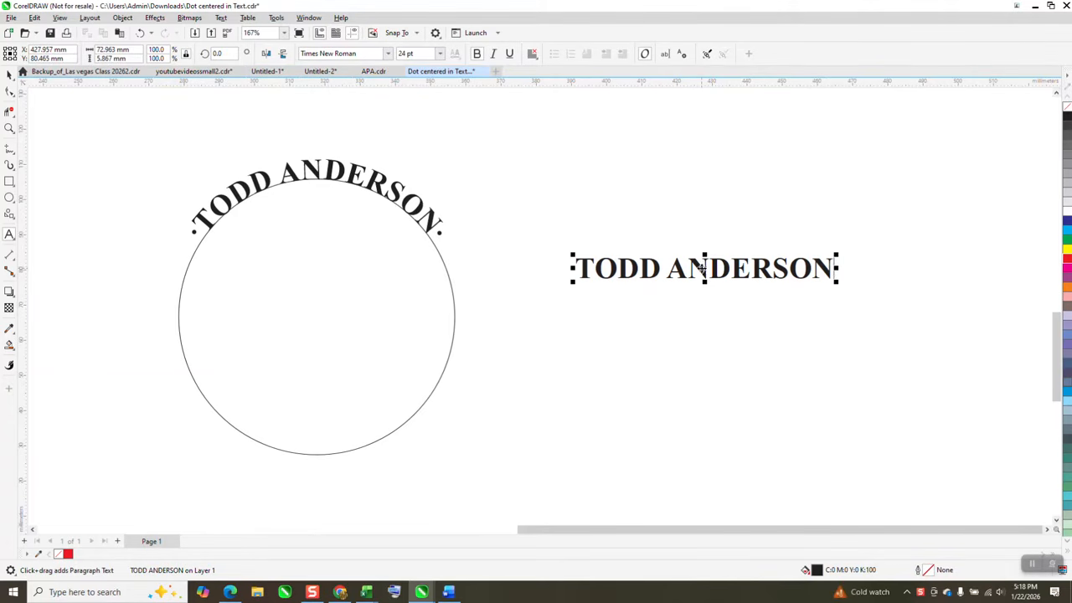
pyautogui.moveTo(702, 266); pyautogui.dragTo(704, 179)
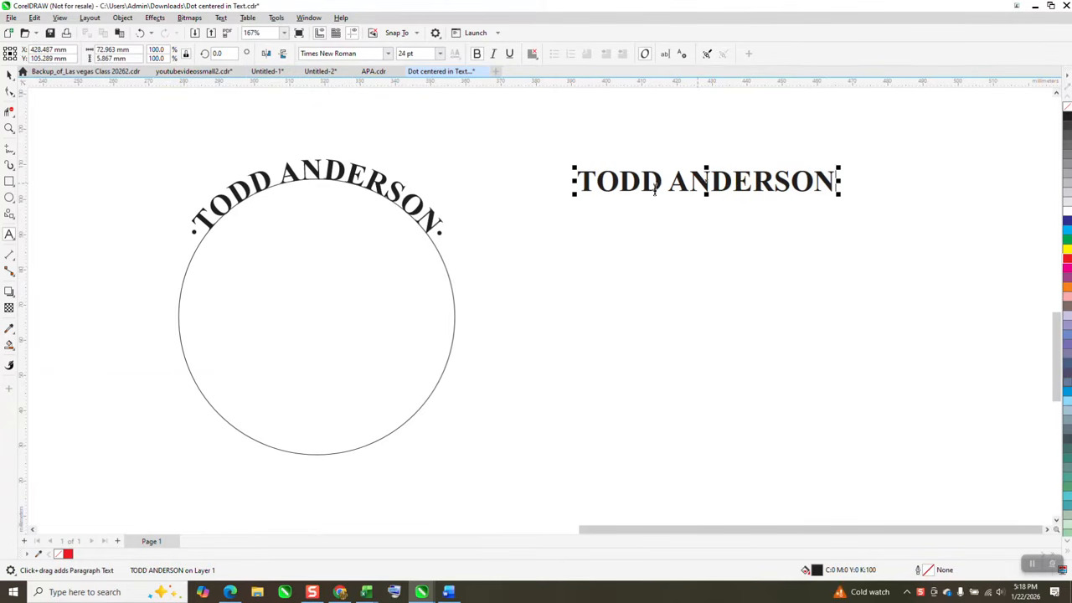
# - Add a second artistic text object below the first straight text with the same full name in capitals
pyautogui.click(388, 56)
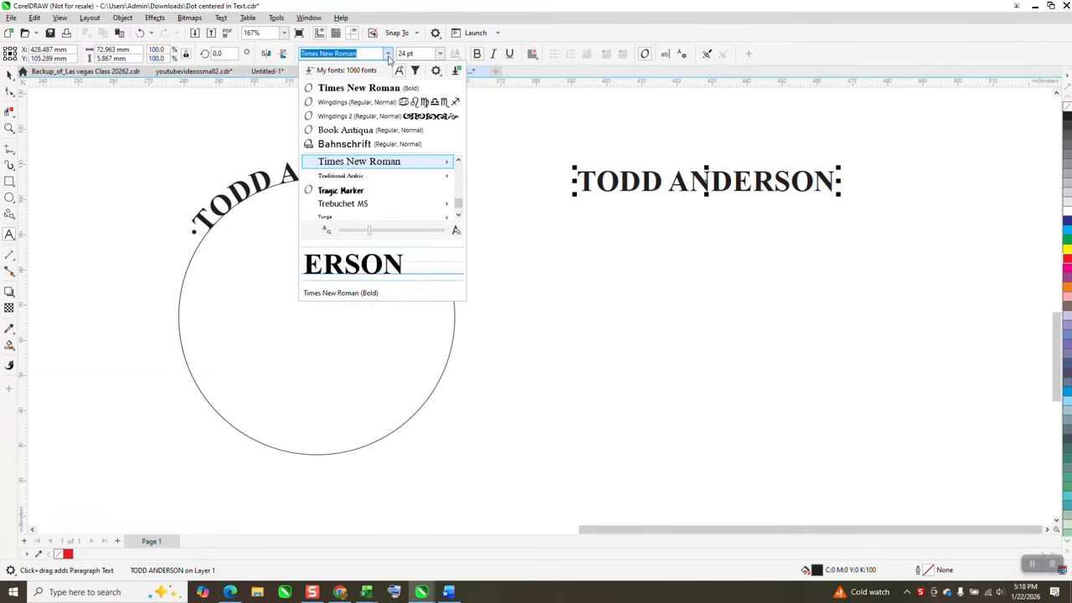
pyautogui.click(365, 102)
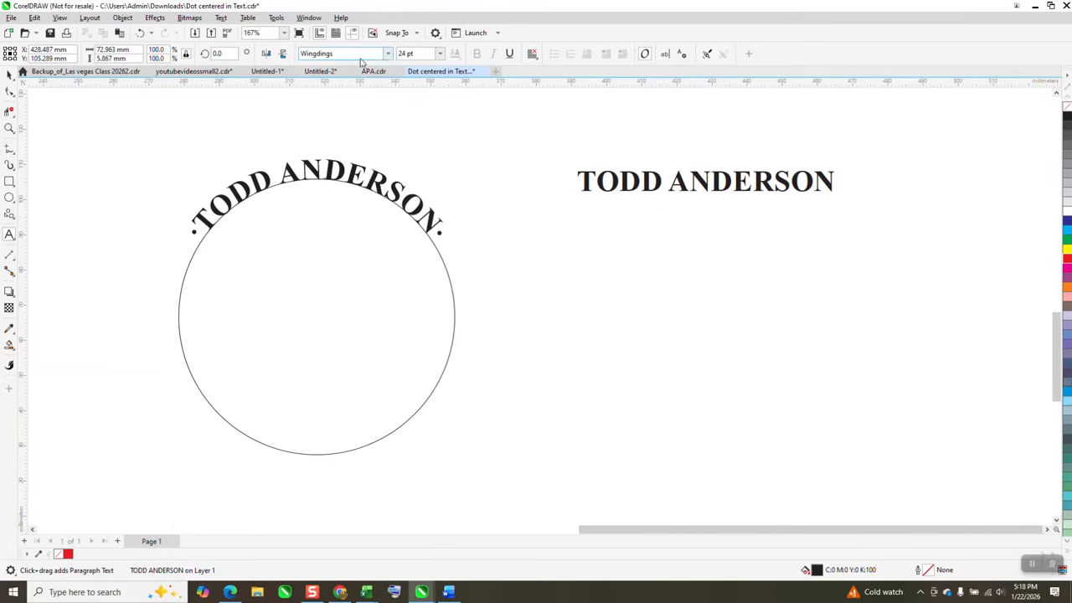
pyautogui.click(563, 280)
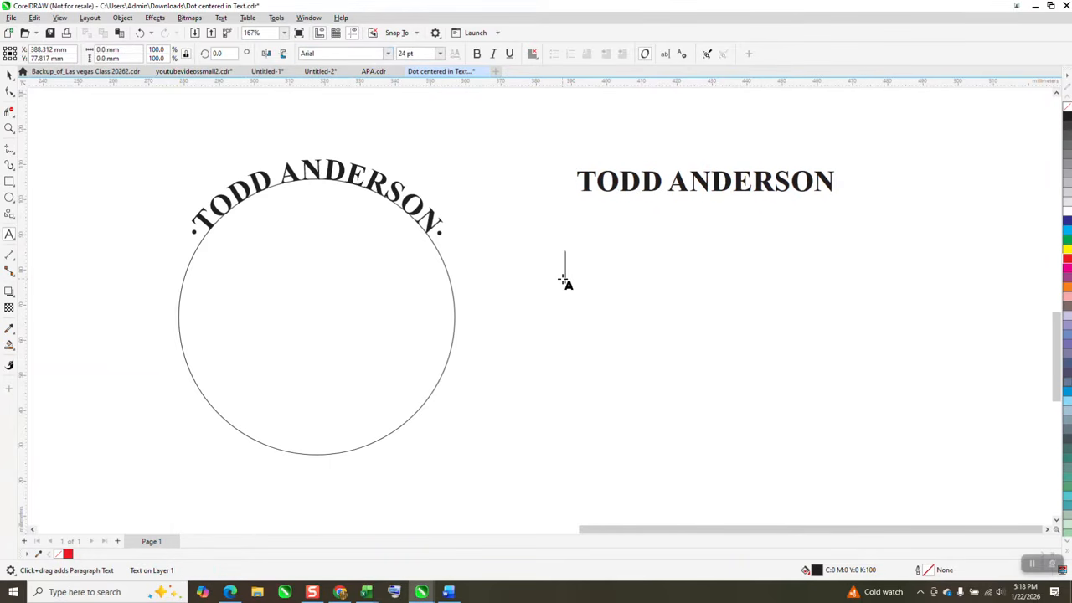
pyautogui.write('TO')
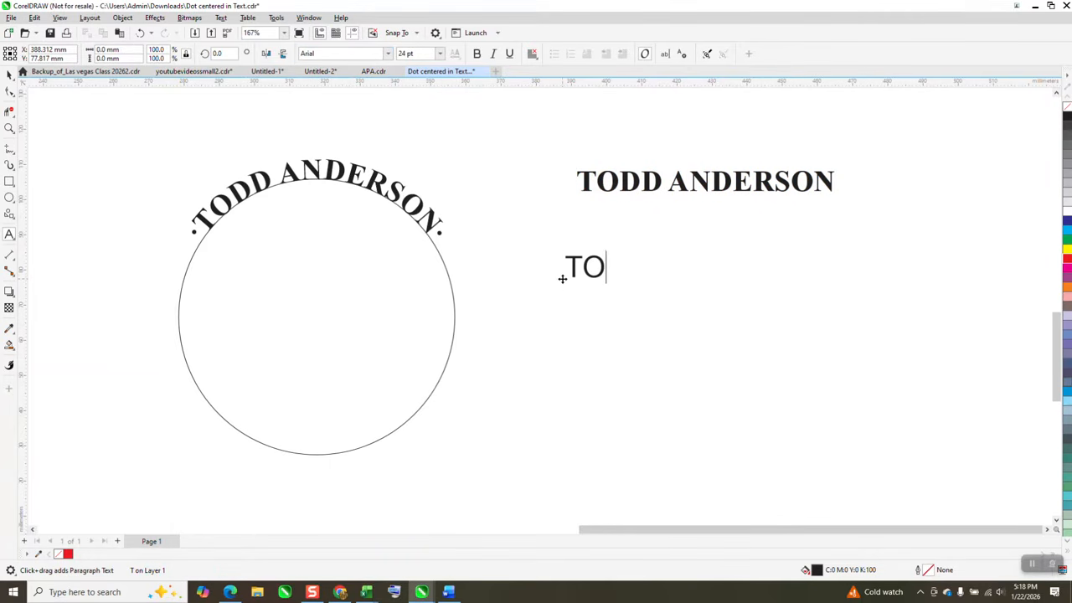
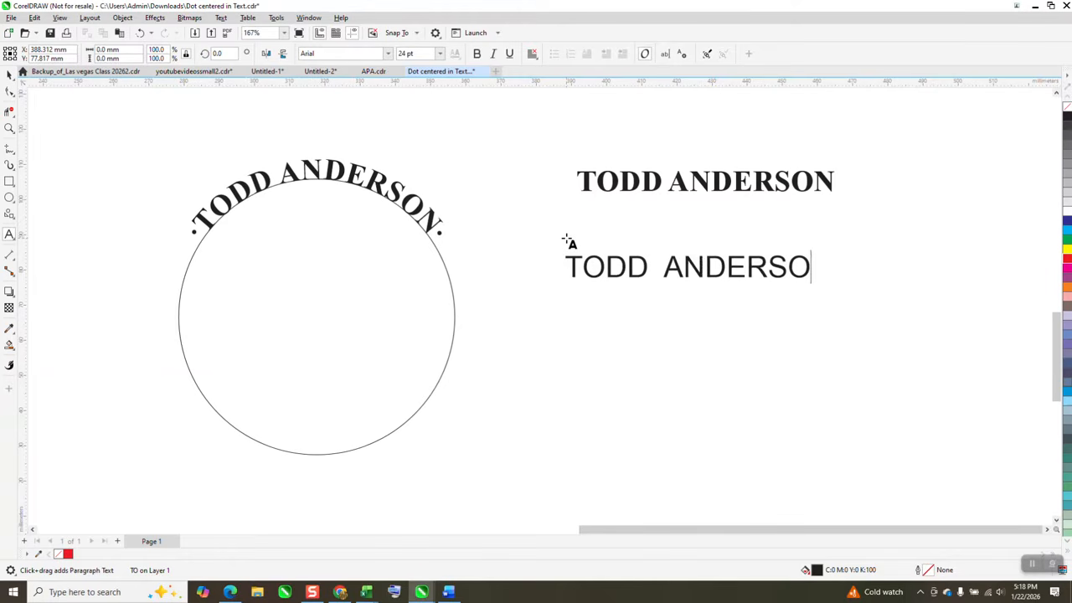
# - Select the lower name as a whole object and change its font to Wingdings
pyautogui.click(387, 53)
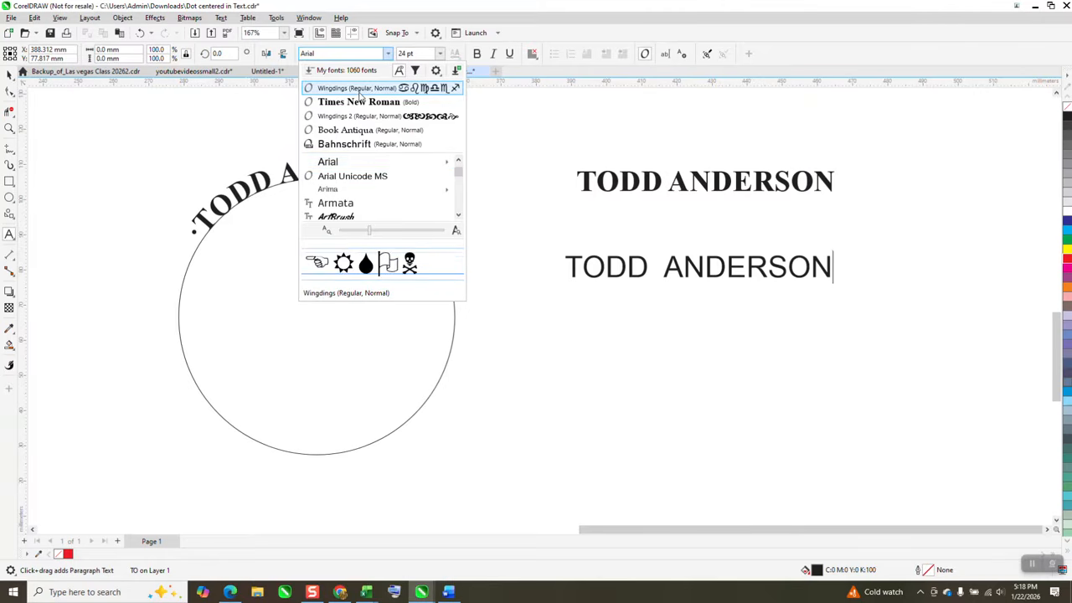
pyautogui.click(361, 88)
pyautogui.click(9, 74)
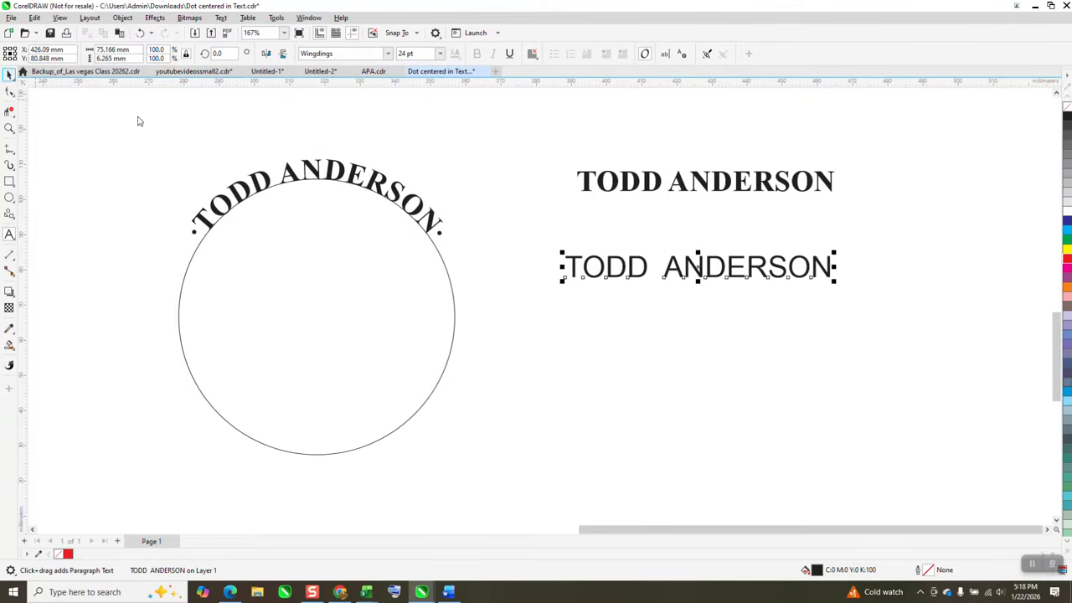
pyautogui.click(387, 53)
pyautogui.click(355, 88)
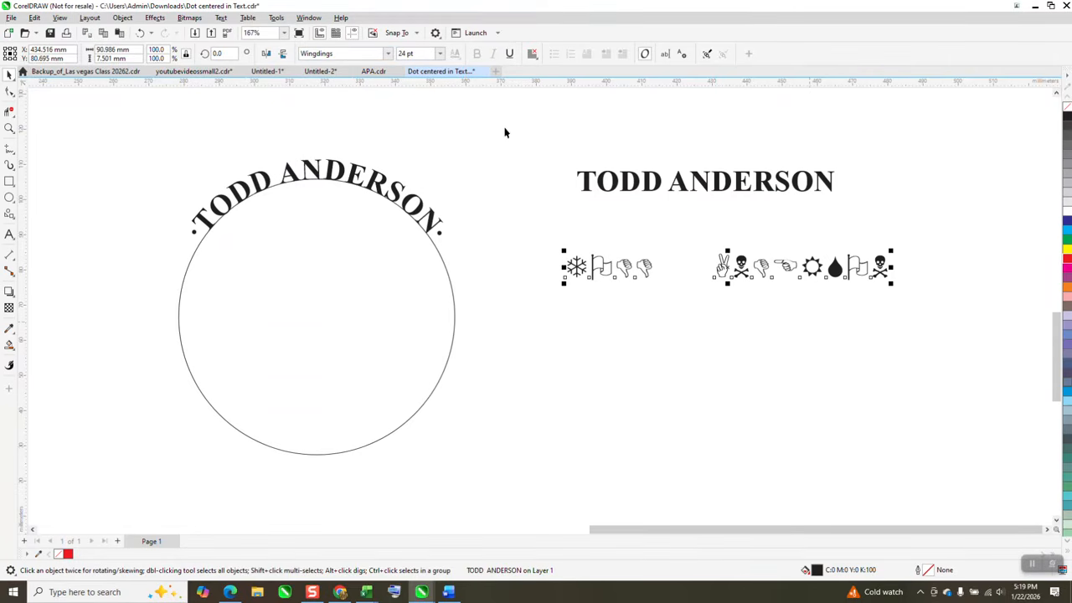
# - Show the Glyphs docker and insert the small Wingdings dot at the end and at the start of the lower text
pyautogui.click(223, 21)
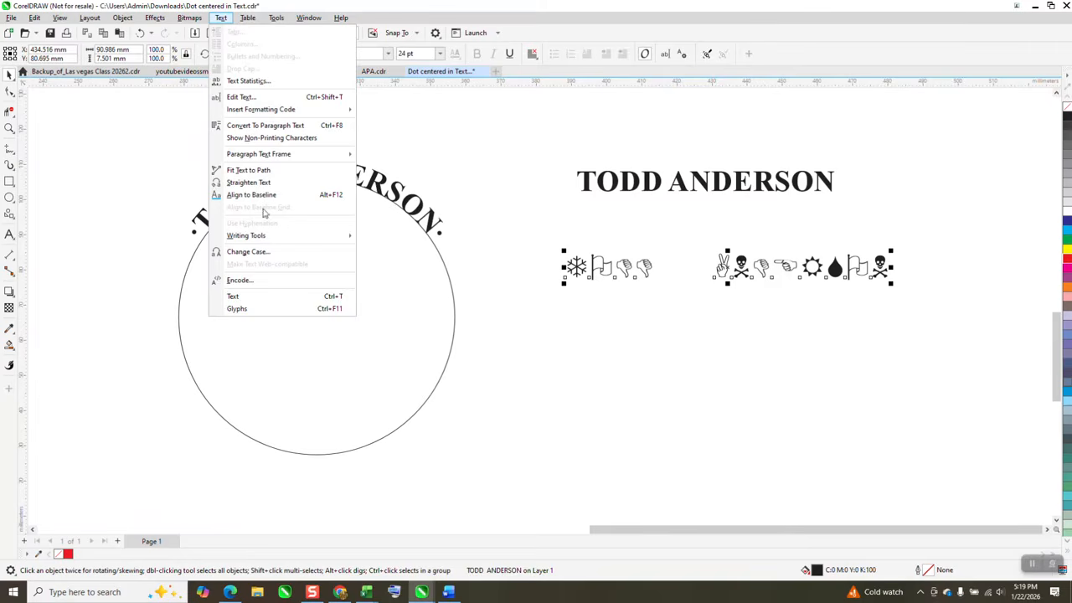
pyautogui.click(276, 309)
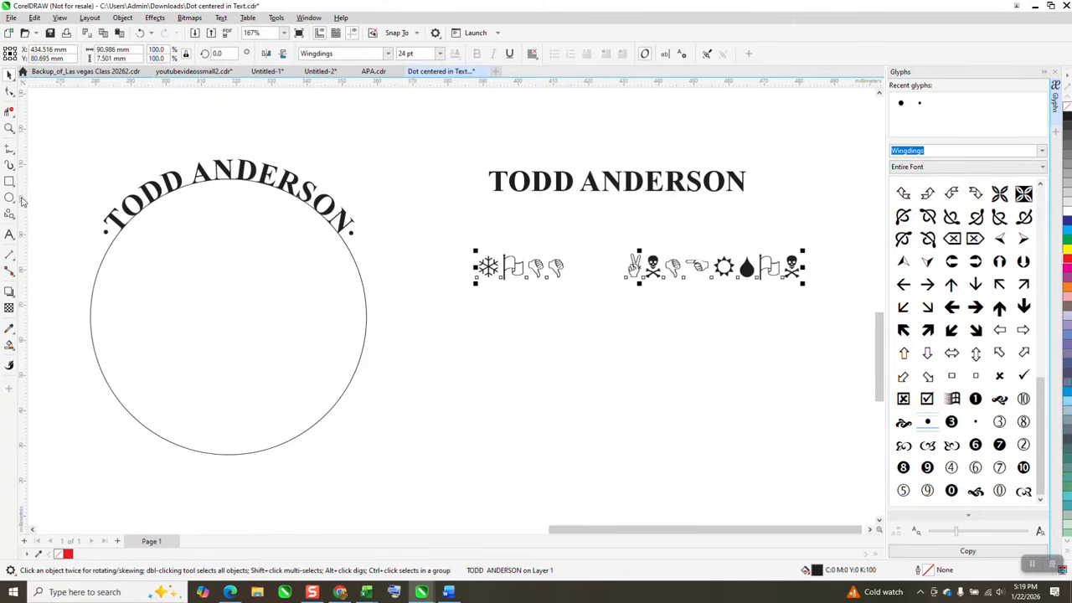
pyautogui.click(10, 234)
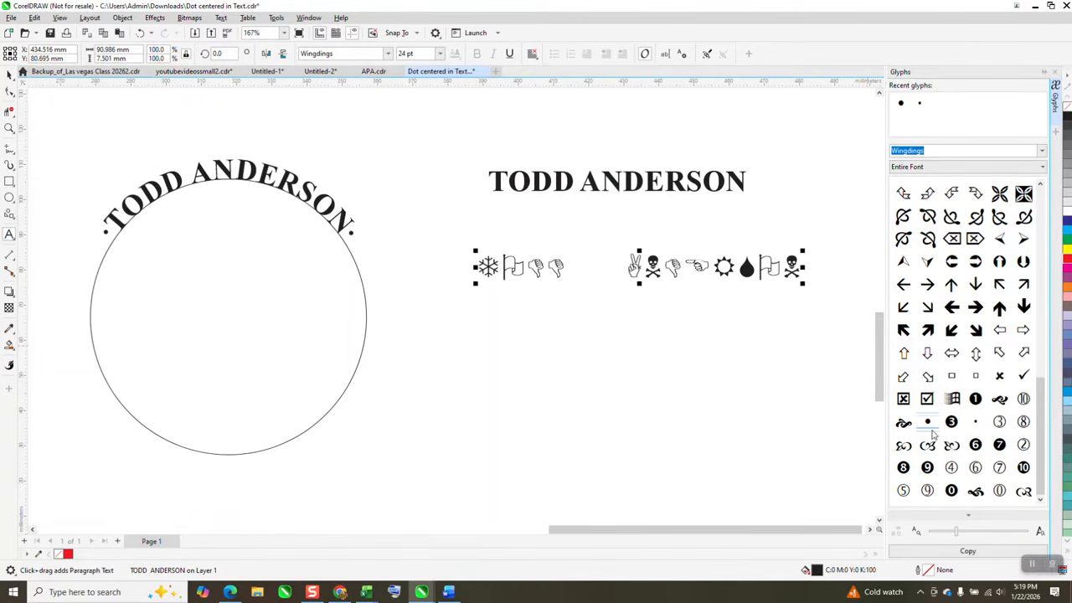
pyautogui.doubleClick(974, 423)
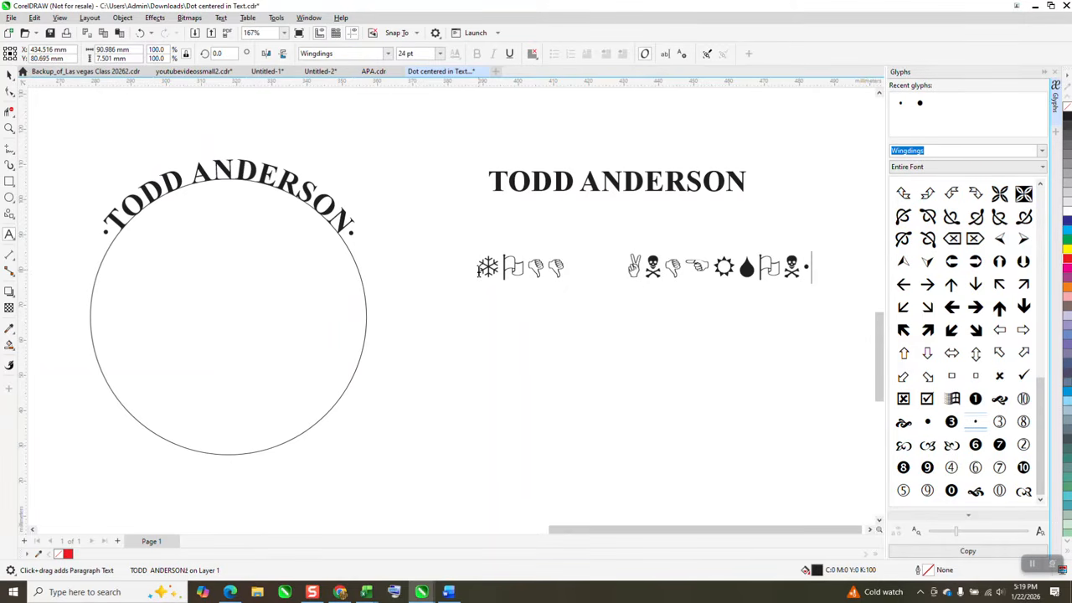
pyautogui.doubleClick(975, 424)
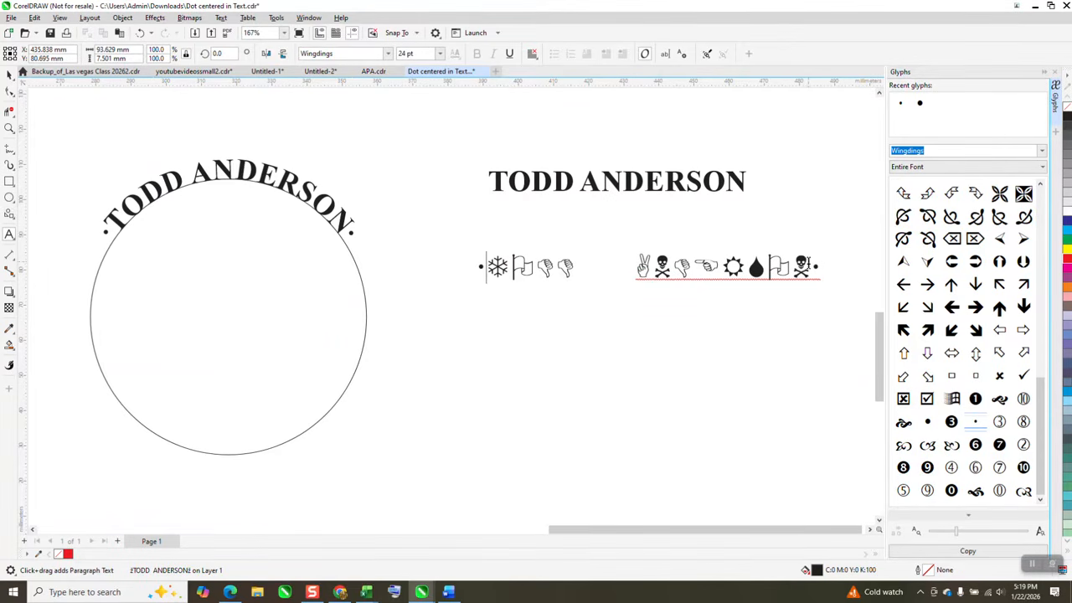
# - Change only the characters between the two dots of the lower text to Times New Roman Bold
pyautogui.moveTo(809, 266); pyautogui.dragTo(485, 267)
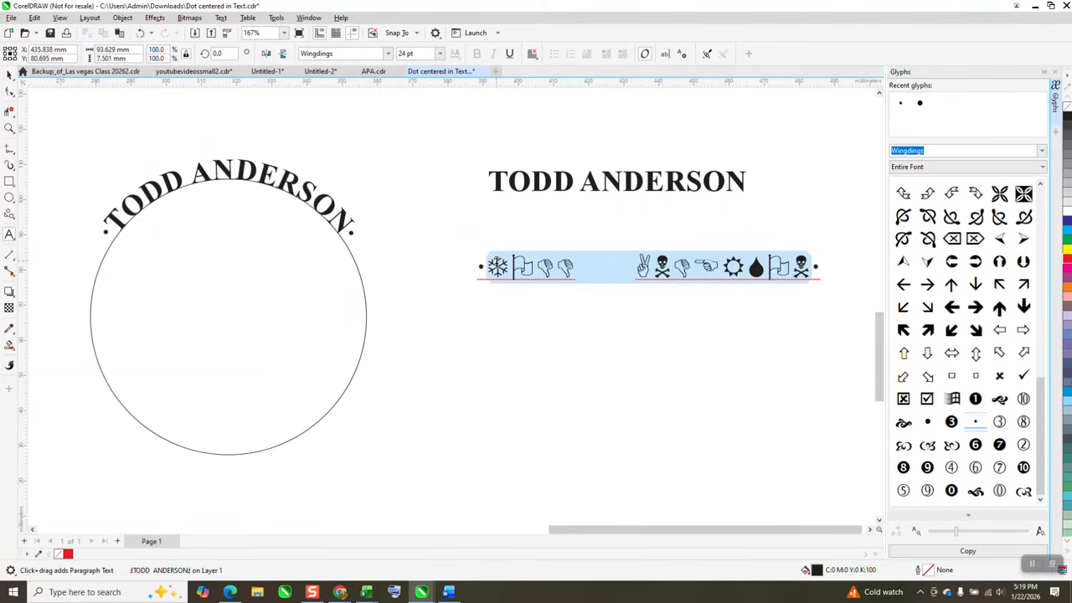
pyautogui.click(388, 54)
pyautogui.click(350, 107)
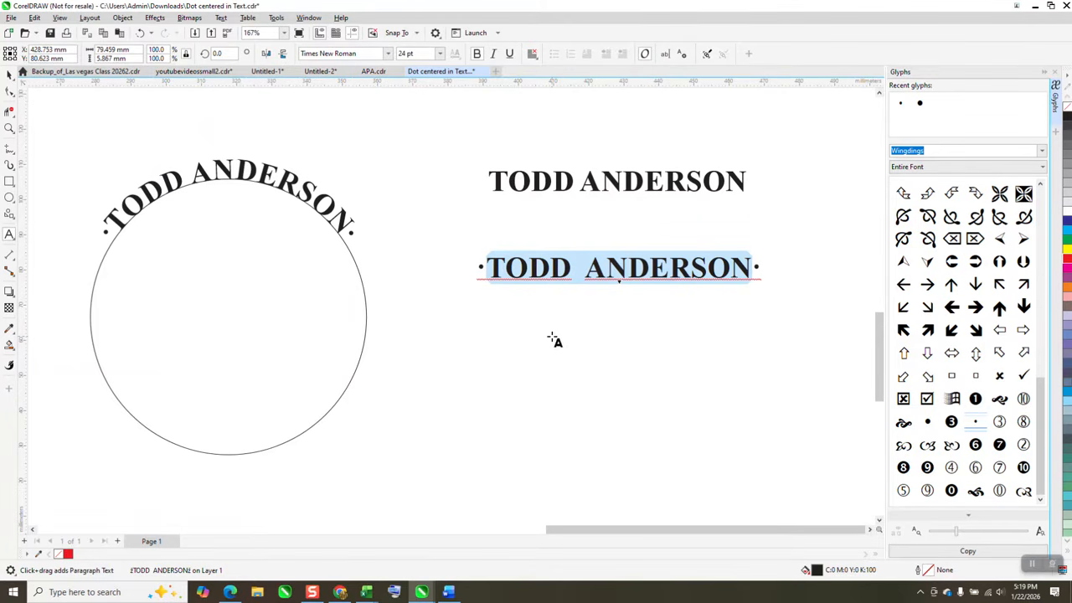
pyautogui.click(8, 74)
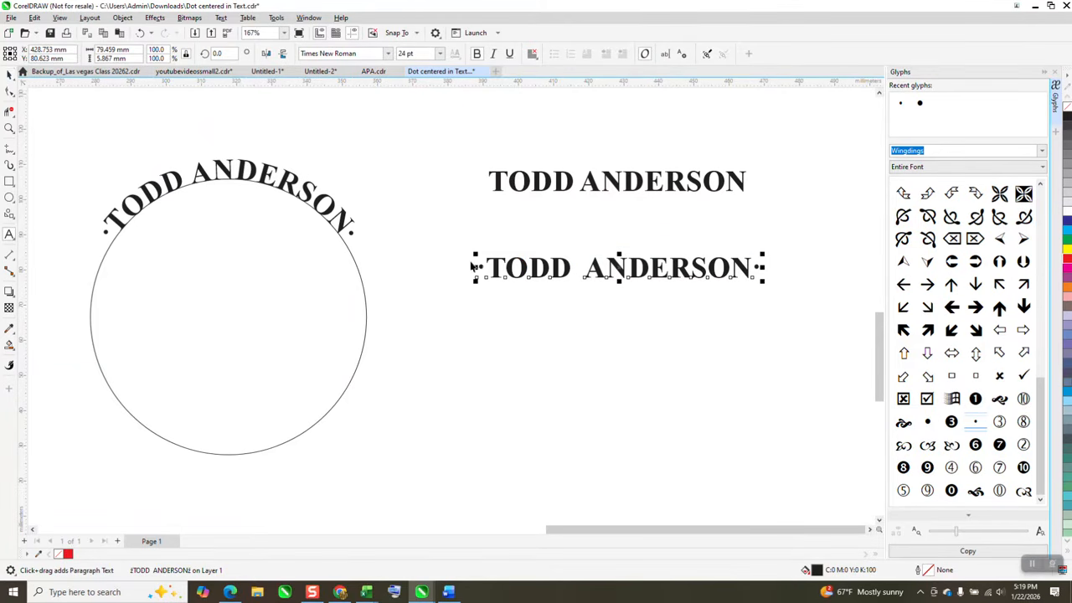
# - Insert the small Wingdings dot after and before the name in the upper straight text
pyautogui.click(592, 182)
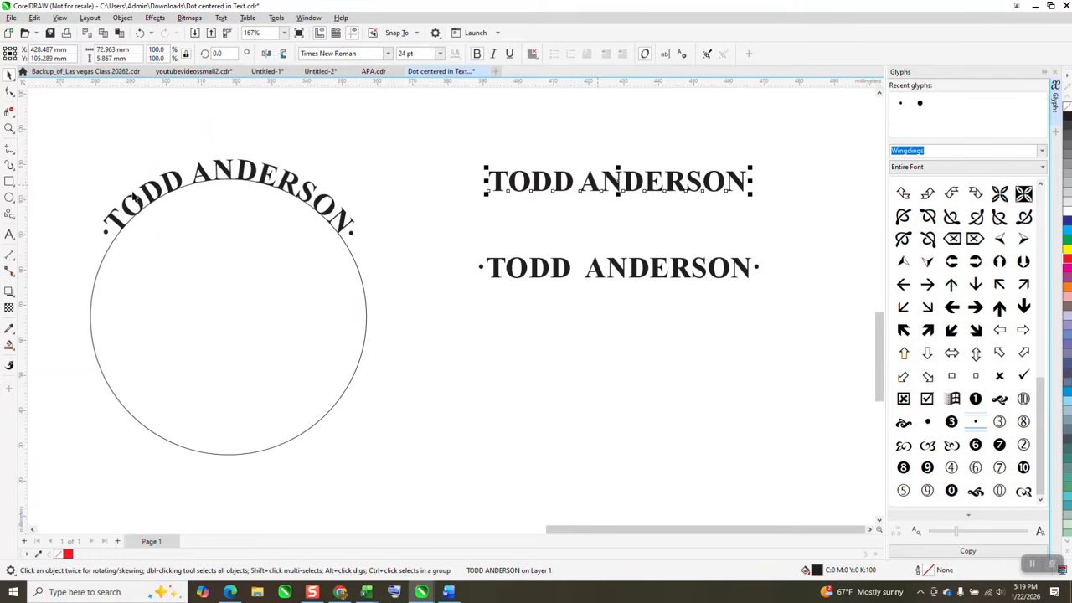
pyautogui.click(9, 234)
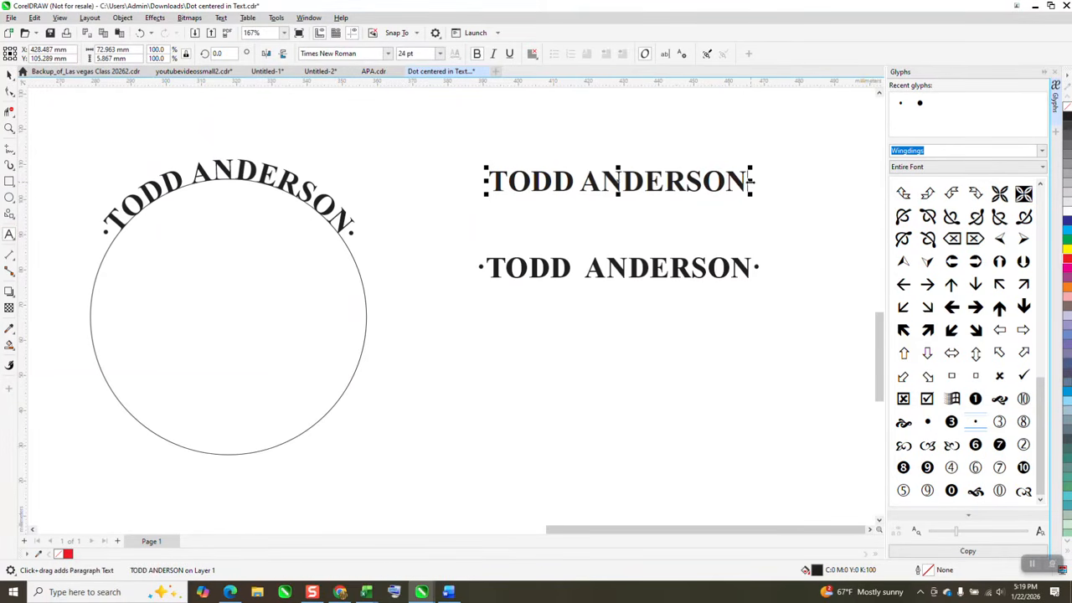
pyautogui.doubleClick(975, 423)
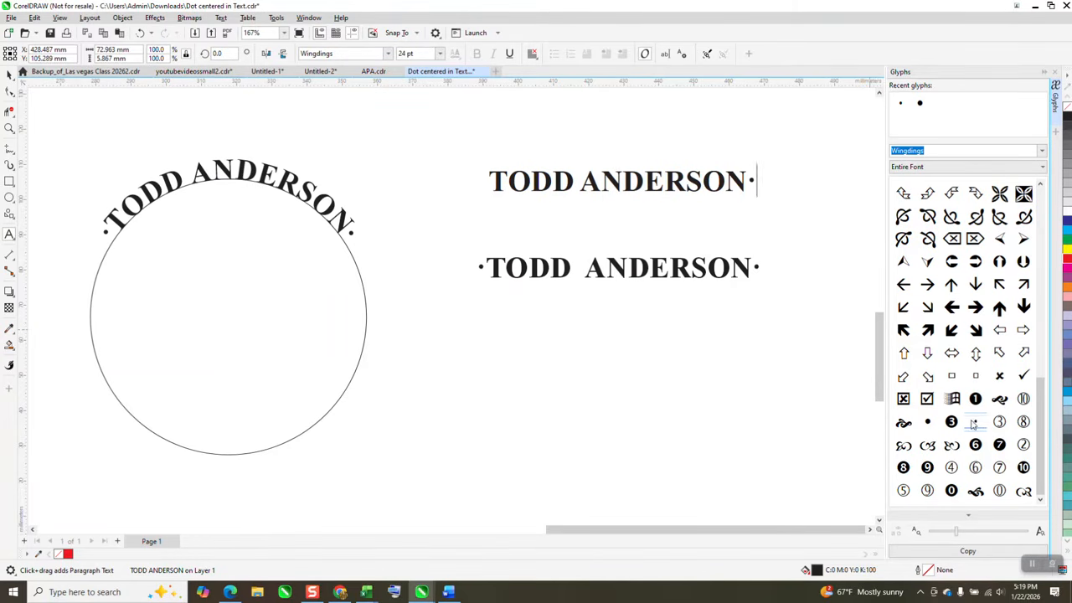
pyautogui.click(490, 182)
pyautogui.doubleClick(973, 424)
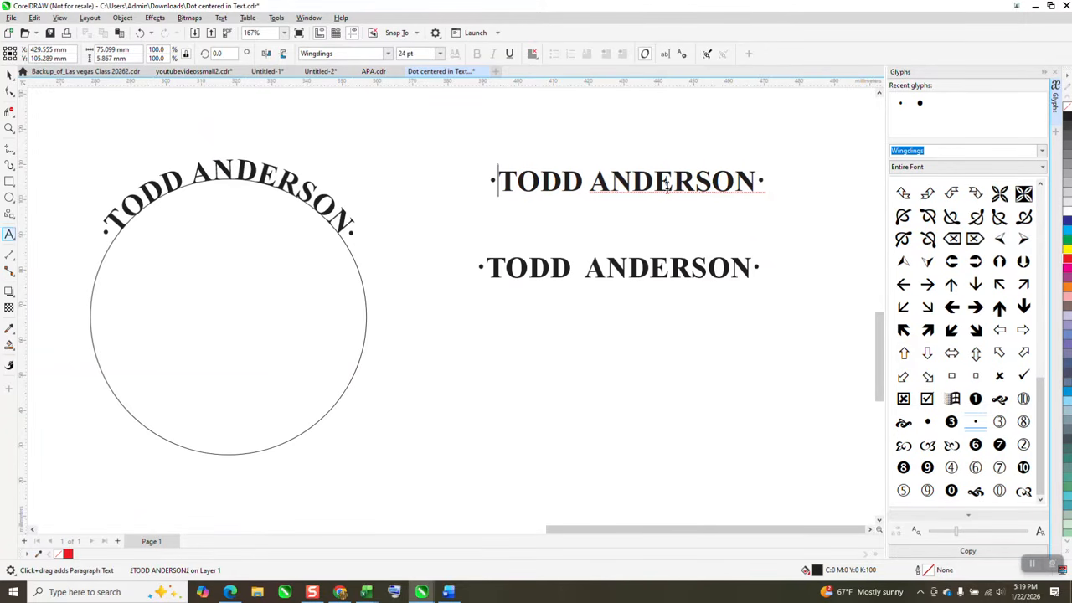
# - Add spaces between the name and the dot at each end of the upper straight text
pyautogui.click(751, 160)
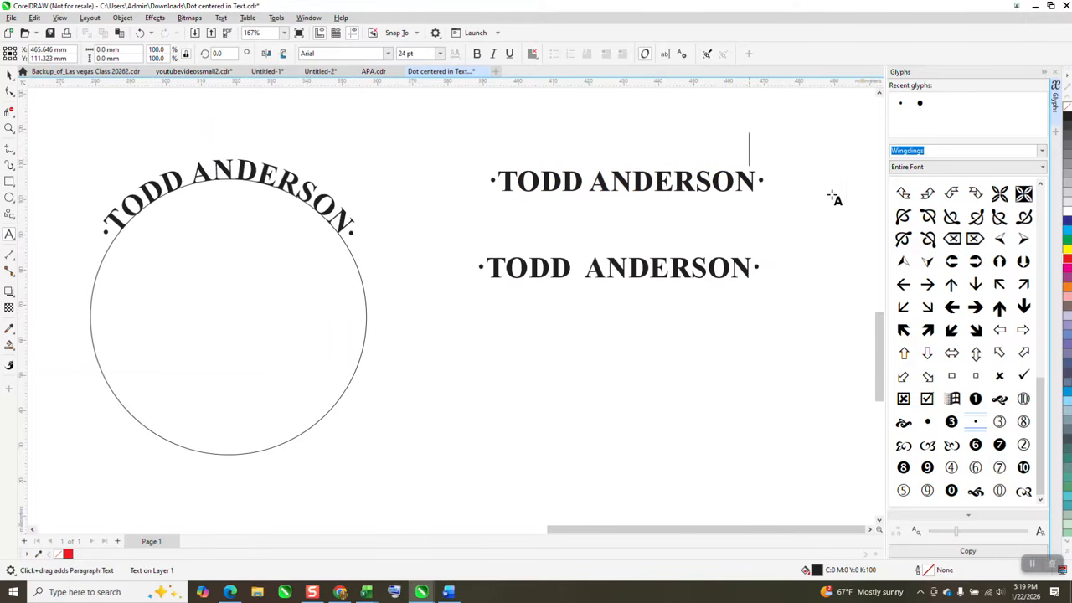
pyautogui.click(757, 183)
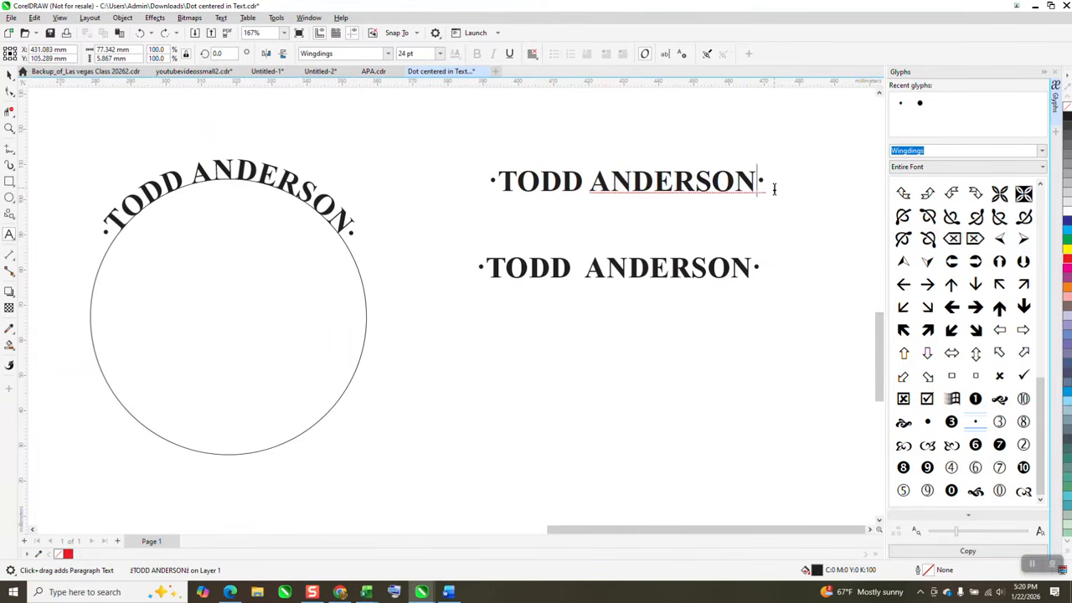
pyautogui.click(497, 183)
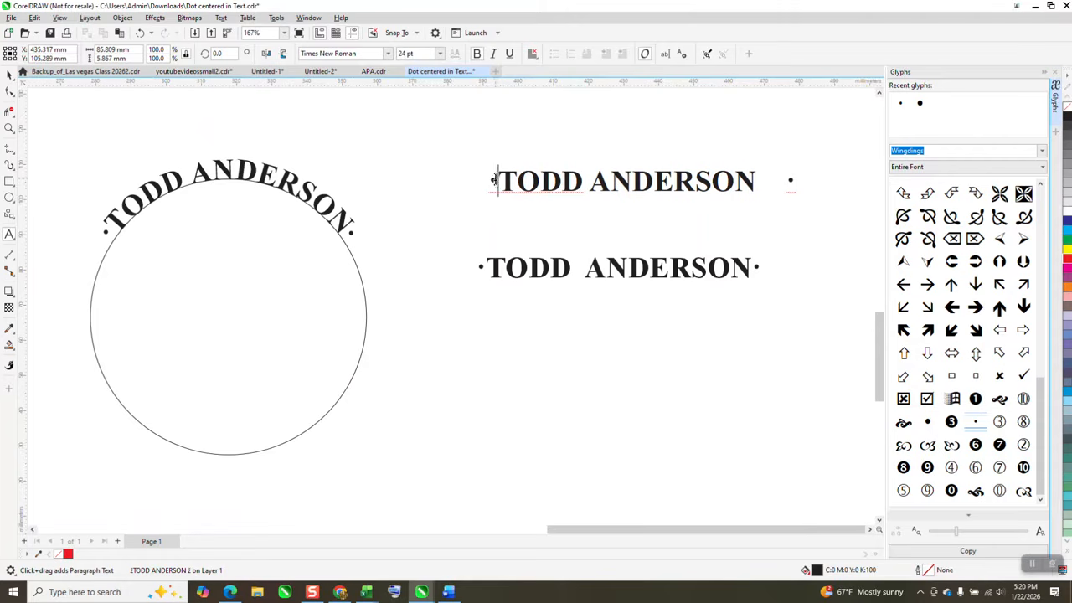
pyautogui.click(695, 255)
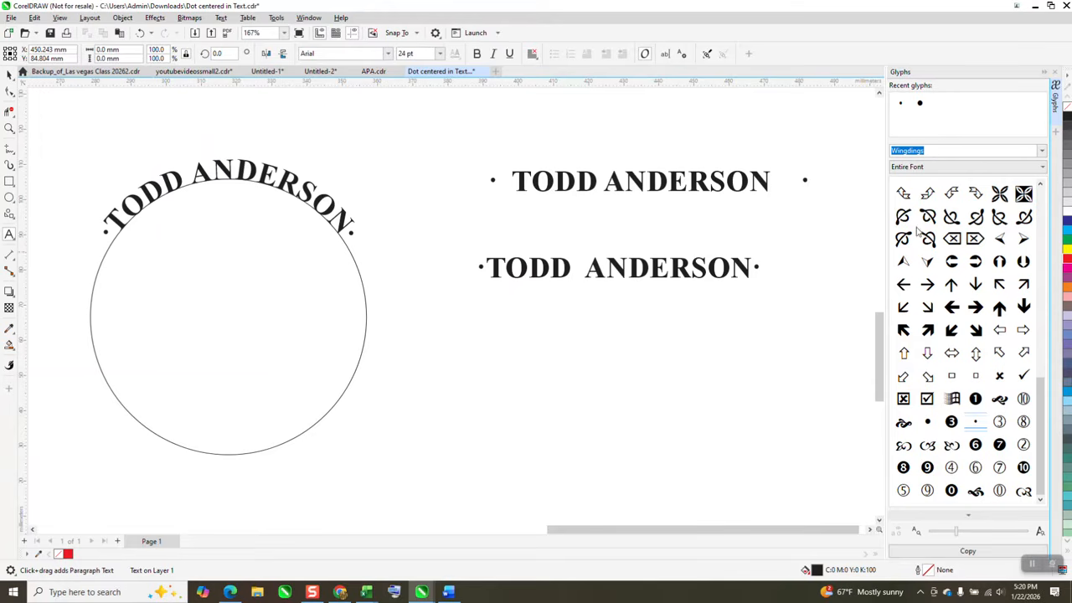
# - Remove the spaces between the name and the dot at each end of the upper straight text
pyautogui.click(775, 179)
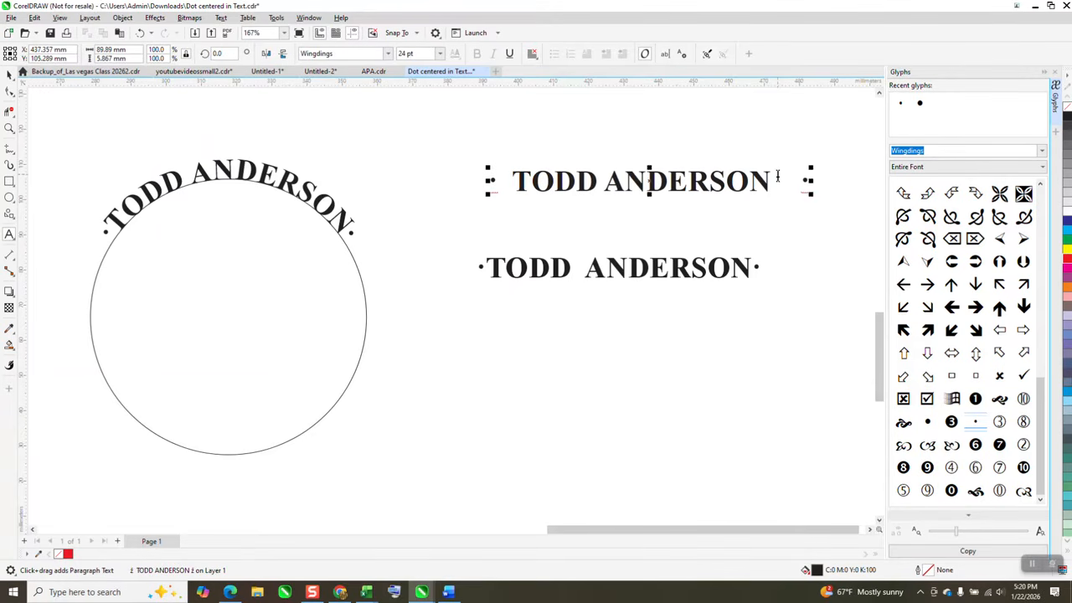
pyautogui.press('Delete')
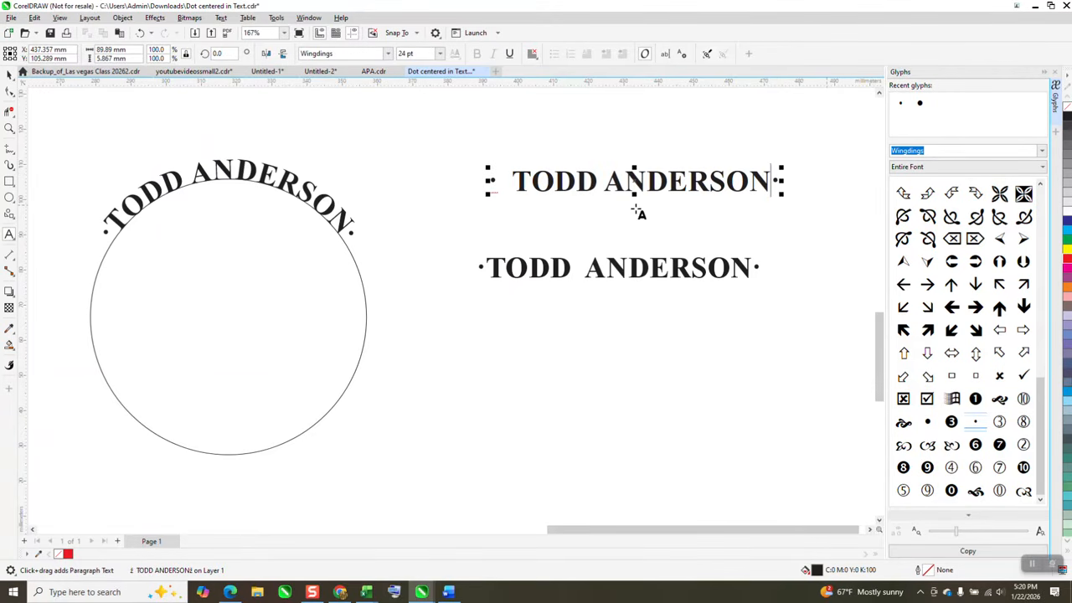
pyautogui.click(513, 181)
pyautogui.press('Delete')
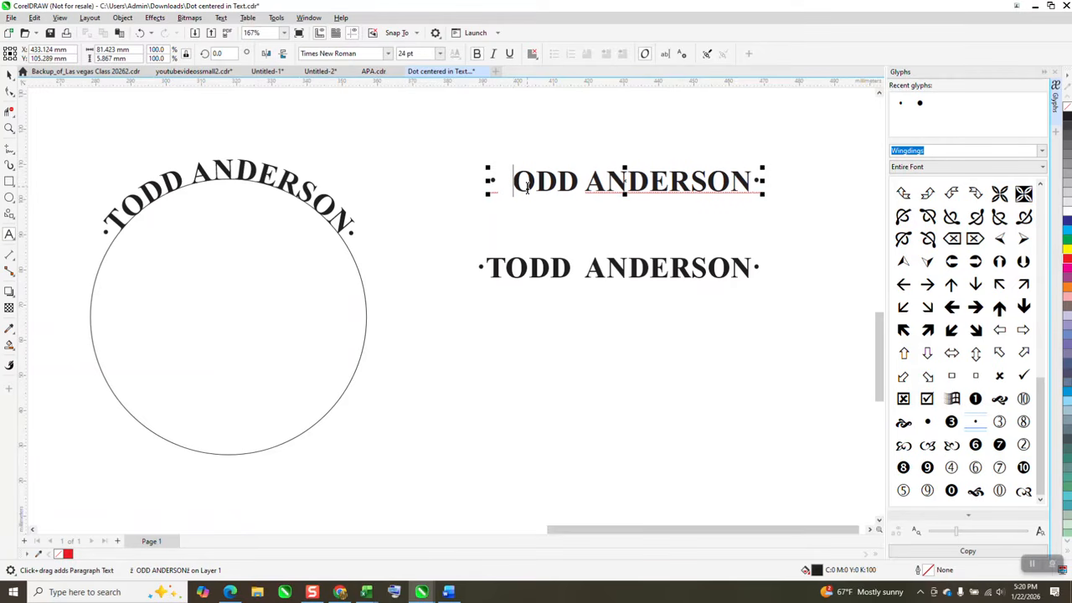
pyautogui.write('T')
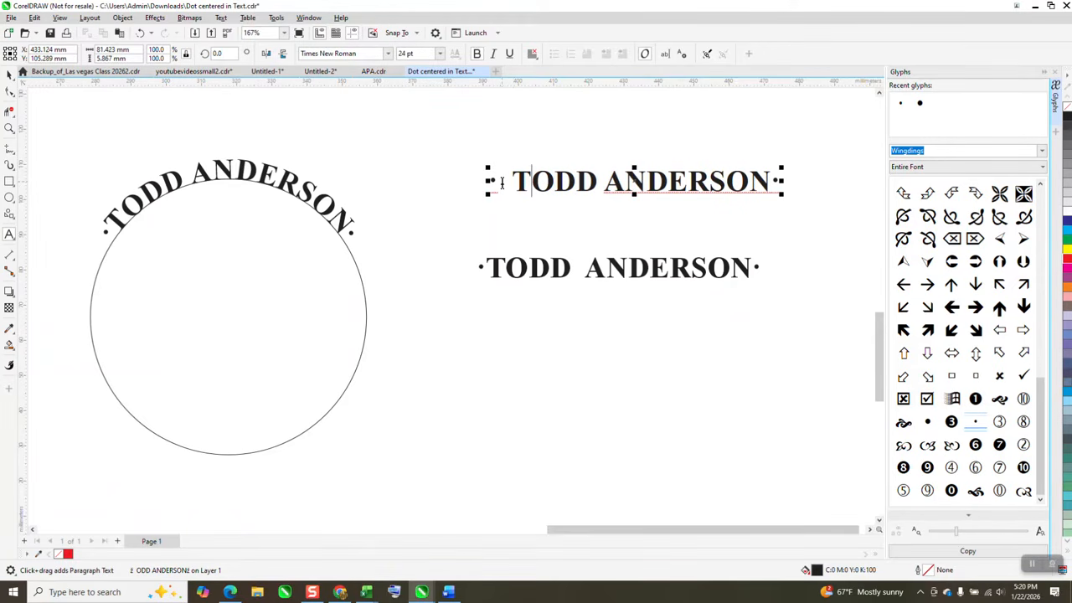
pyautogui.click(510, 182)
pyautogui.press('BackSpace')
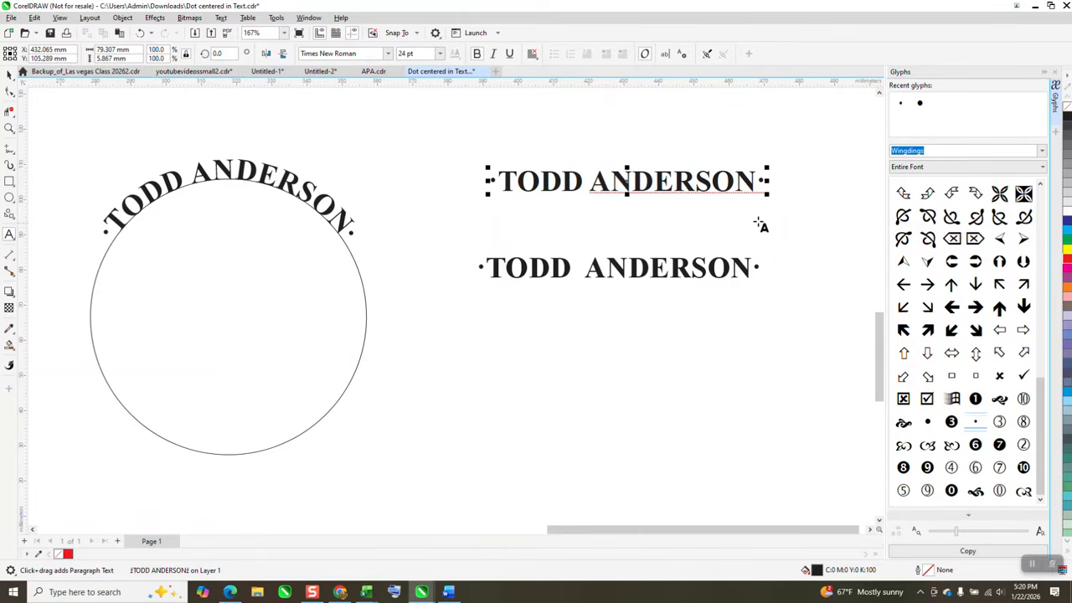
# - Shift only the dot before the name in the upper straight text slightly away from the name with the Shape tool
pyautogui.click(9, 127)
pyautogui.moveTo(475, 153); pyautogui.dragTo(851, 248)
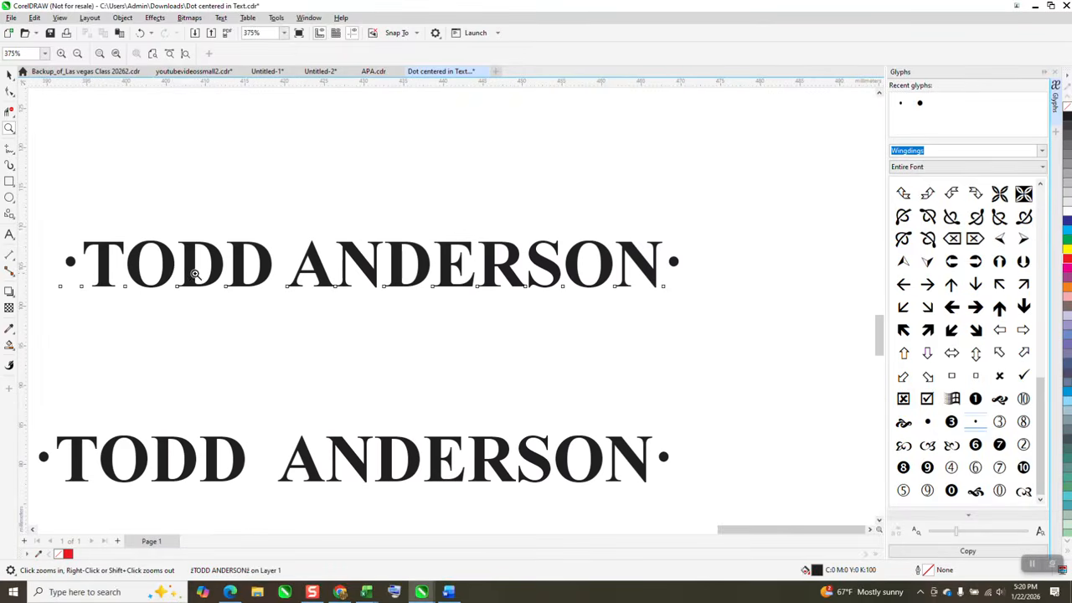
pyautogui.click(9, 92)
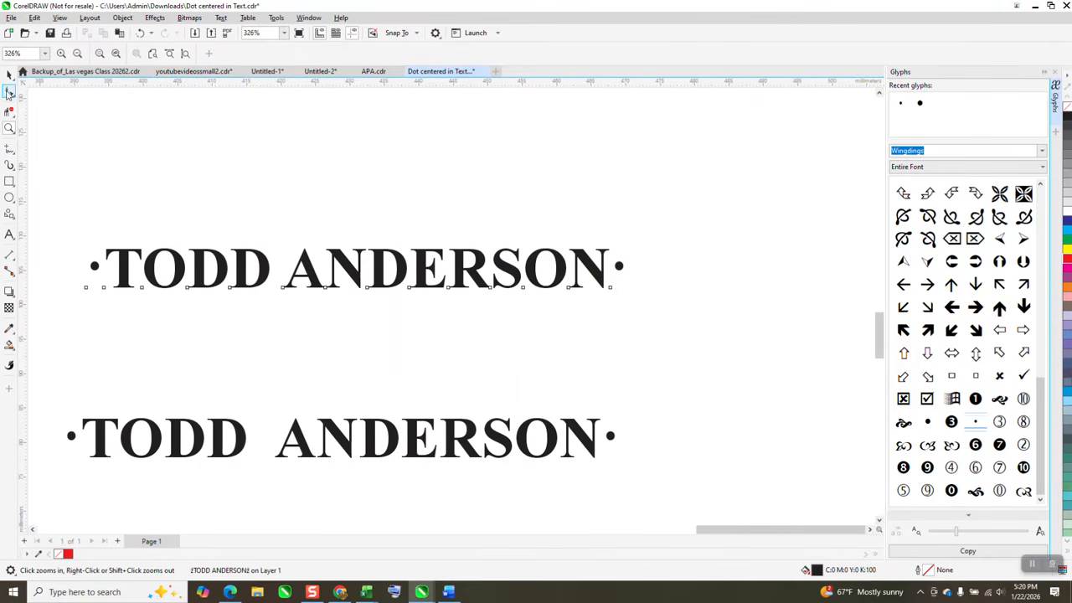
pyautogui.moveTo(86, 291); pyautogui.dragTo(85, 291)
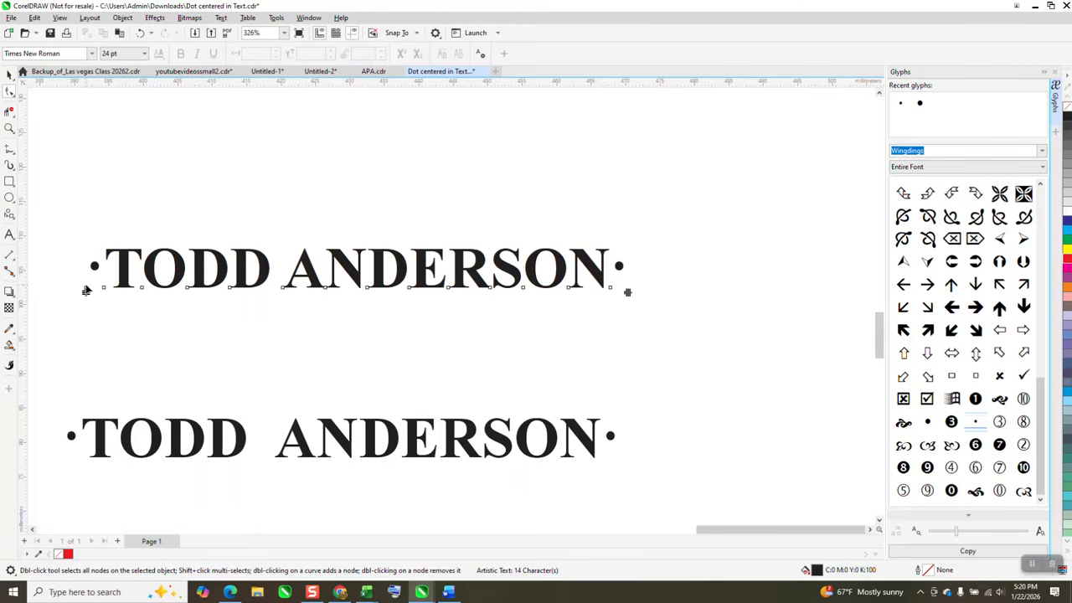
pyautogui.click(86, 291)
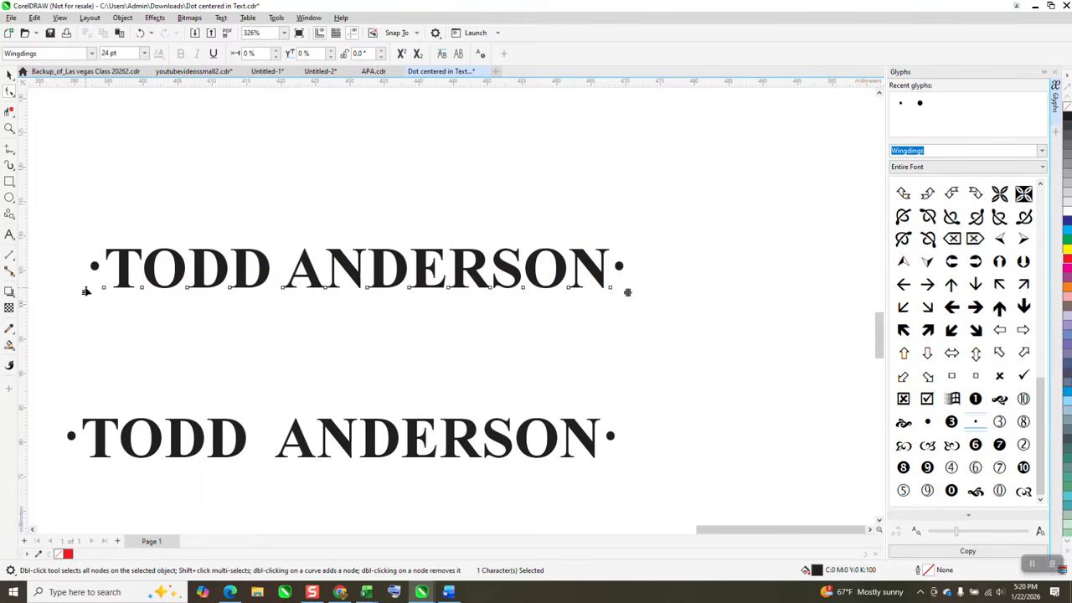
pyautogui.moveTo(86, 290); pyautogui.dragTo(78, 291)
# - Deselect the text and set the document's nudge distance to 0.1 mm
pyautogui.click(609, 288)
pyautogui.click(11, 74)
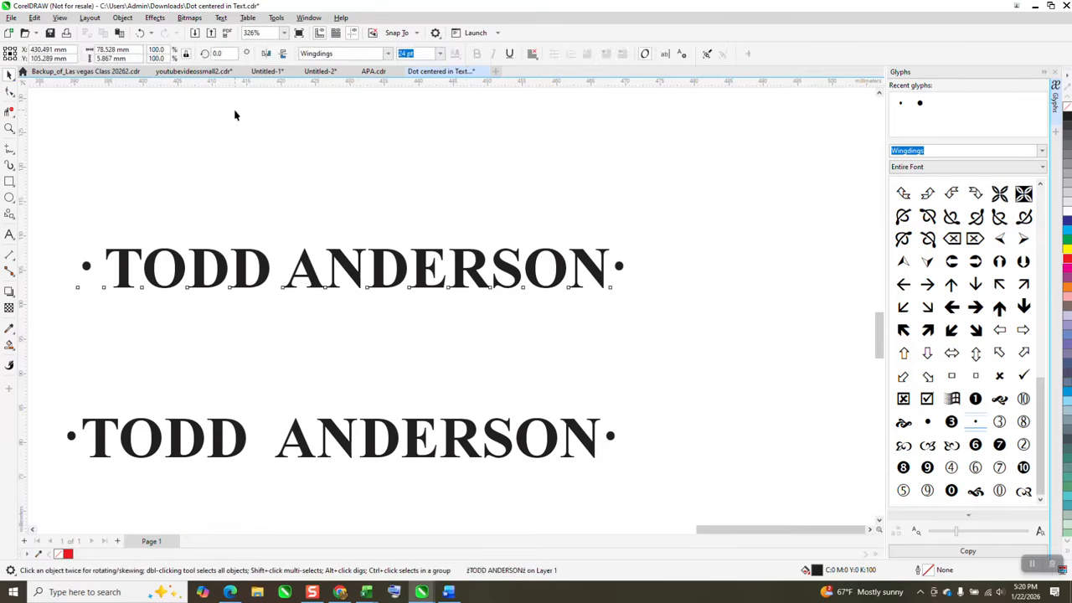
pyautogui.click(337, 112)
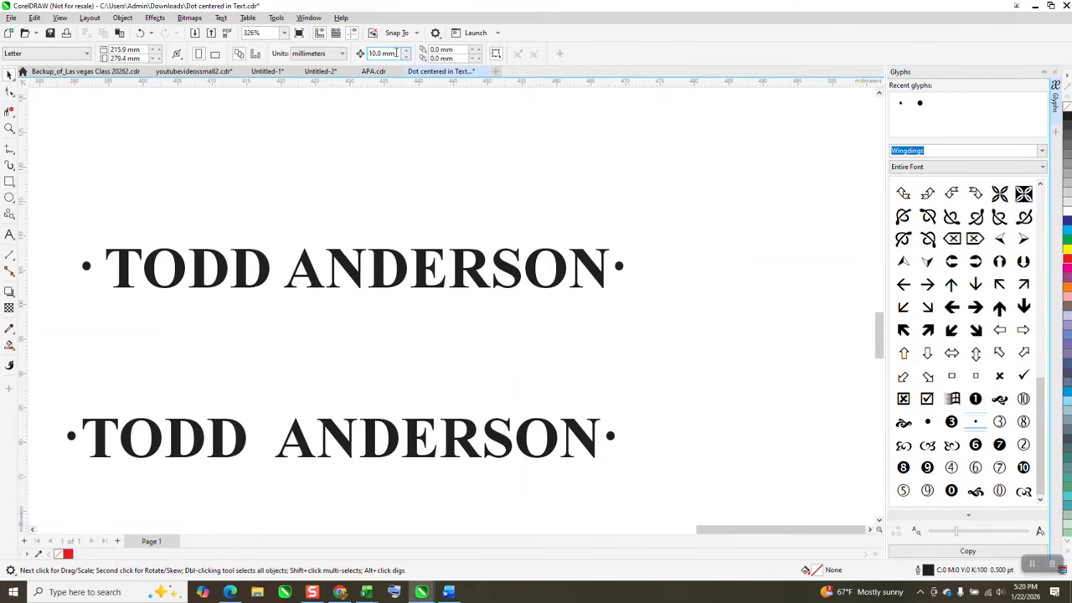
pyautogui.doubleClick(396, 53)
pyautogui.write('.1')
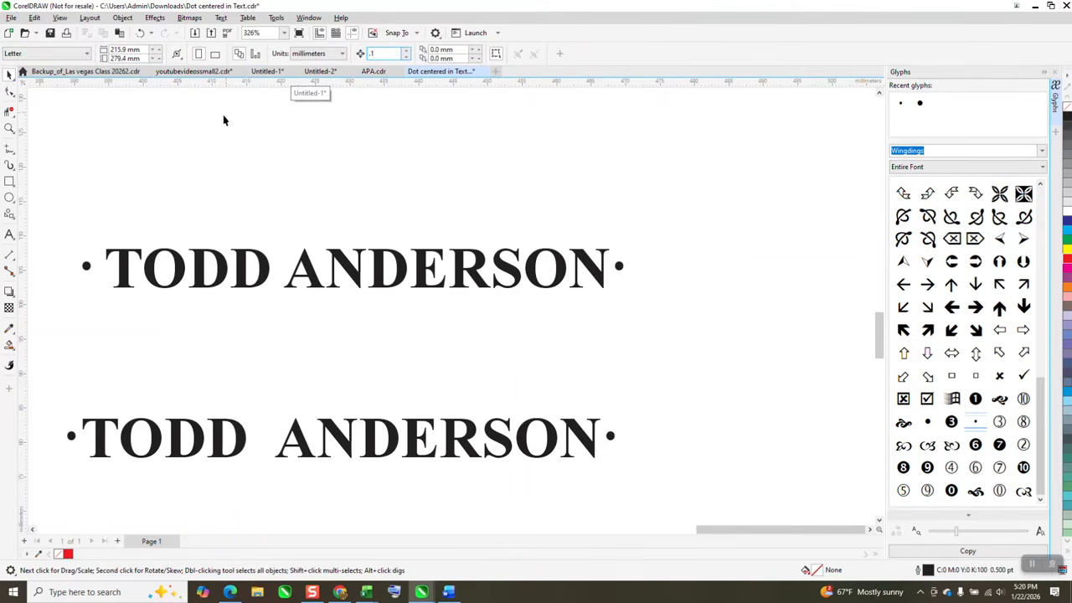
# - Nudge the dot after the name in the upper straight text outward to a horizontal character shift of 10%
pyautogui.click(9, 90)
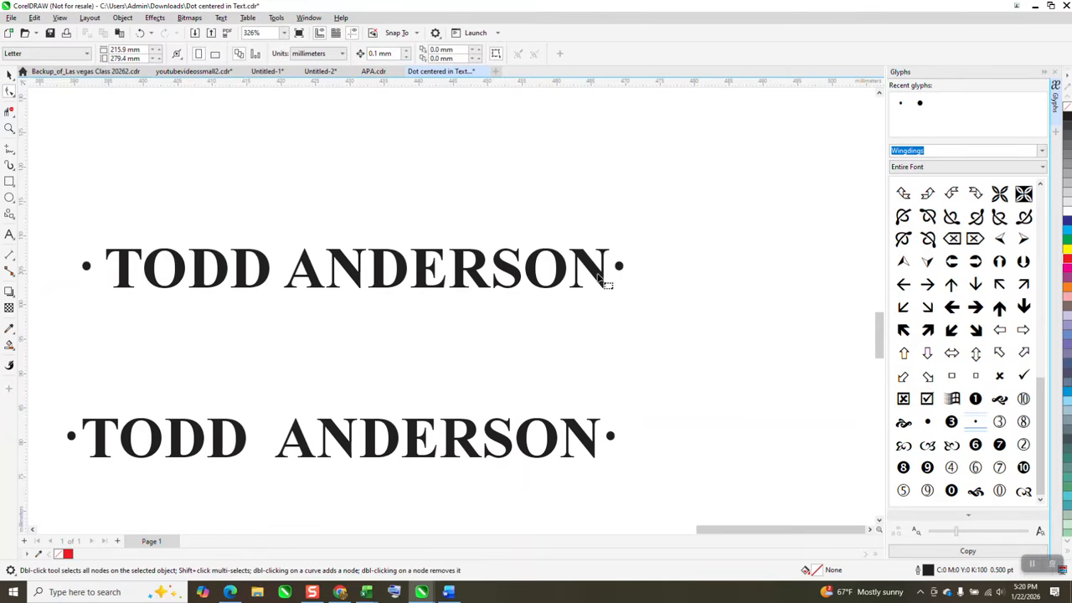
pyautogui.click(604, 279)
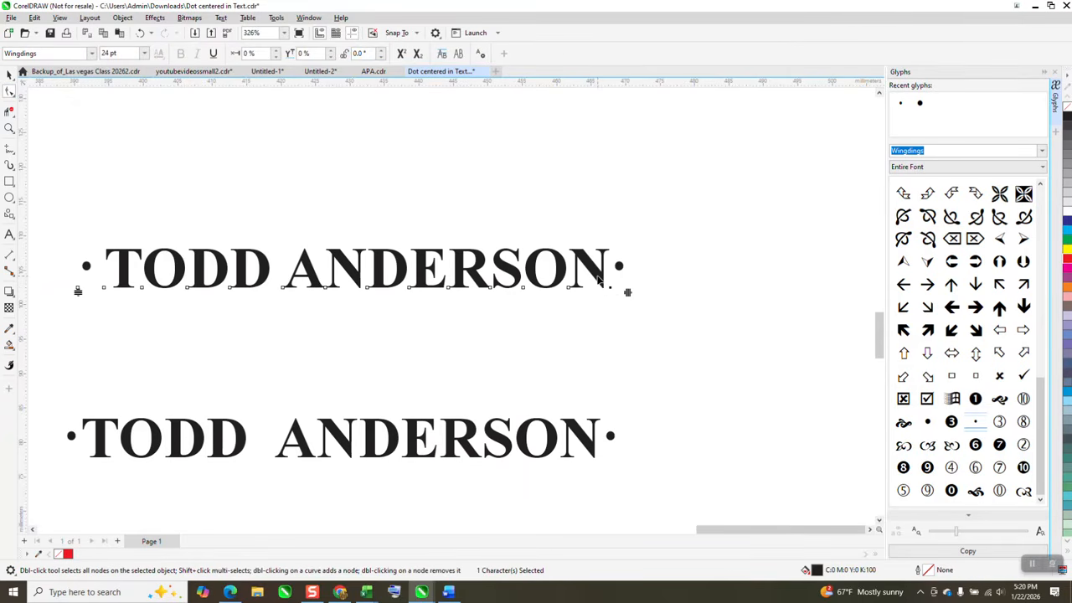
pyautogui.press('Right')
pyautogui.press('Right')
pyautogui.press('Right')
pyautogui.press('Right')
pyautogui.press('Right')
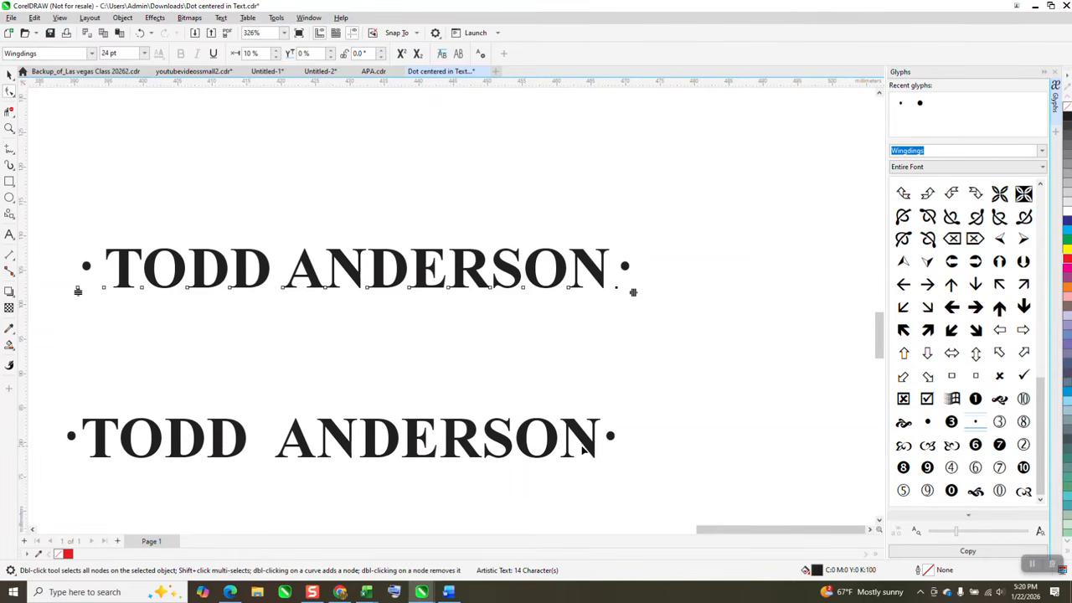
# - Nudge both dots of the lower straight text outward, to a horizontal shift of 5% after the name and -5% before it
pyautogui.click(589, 449)
pyautogui.click(601, 460)
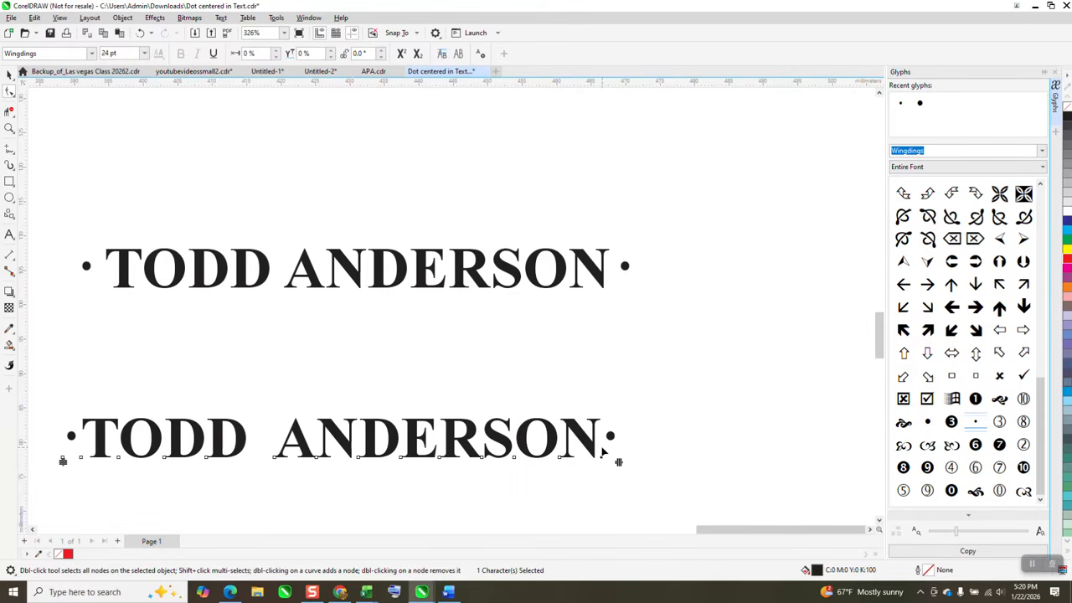
pyautogui.press('Right')
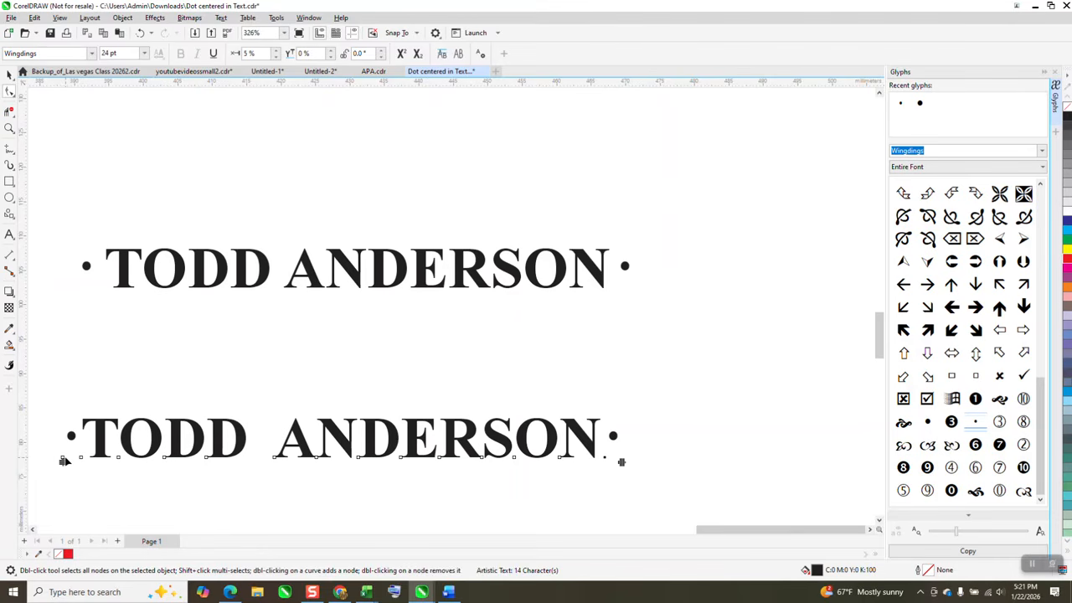
pyautogui.click(63, 460)
pyautogui.press('Left')
pyautogui.press('Left')
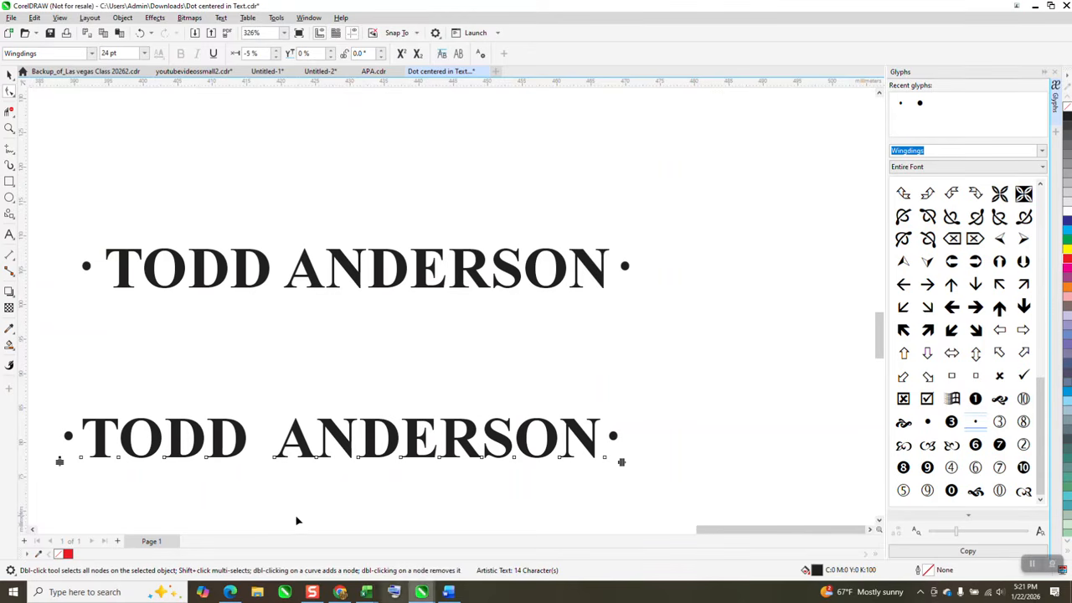
pyautogui.click(9, 74)
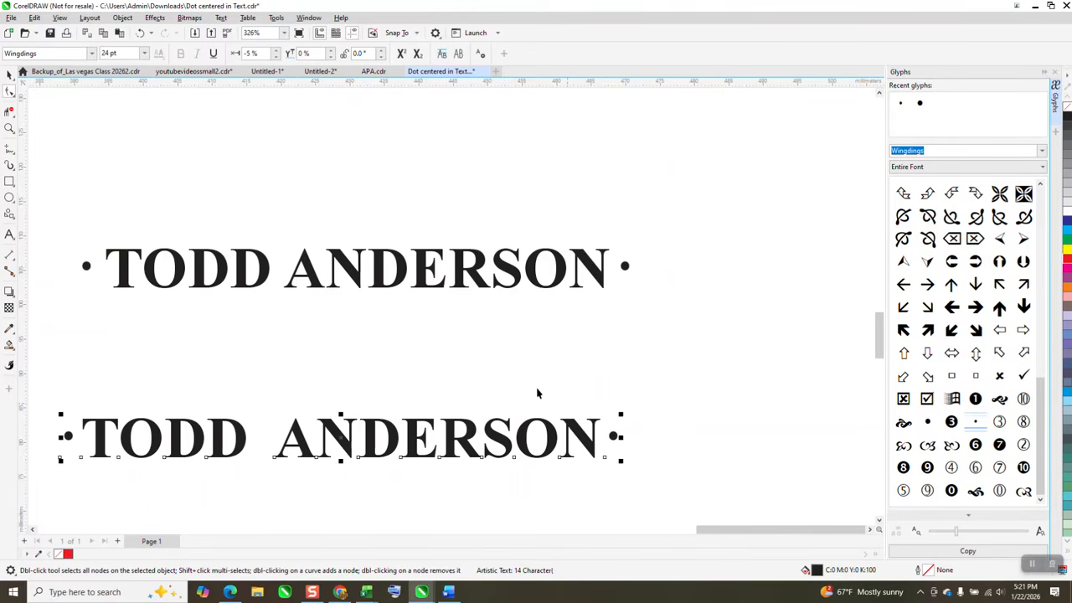
# - Draw a circle about 62 mm in diameter to the right of the two straight texts
pyautogui.scroll(-3, 485, 376)
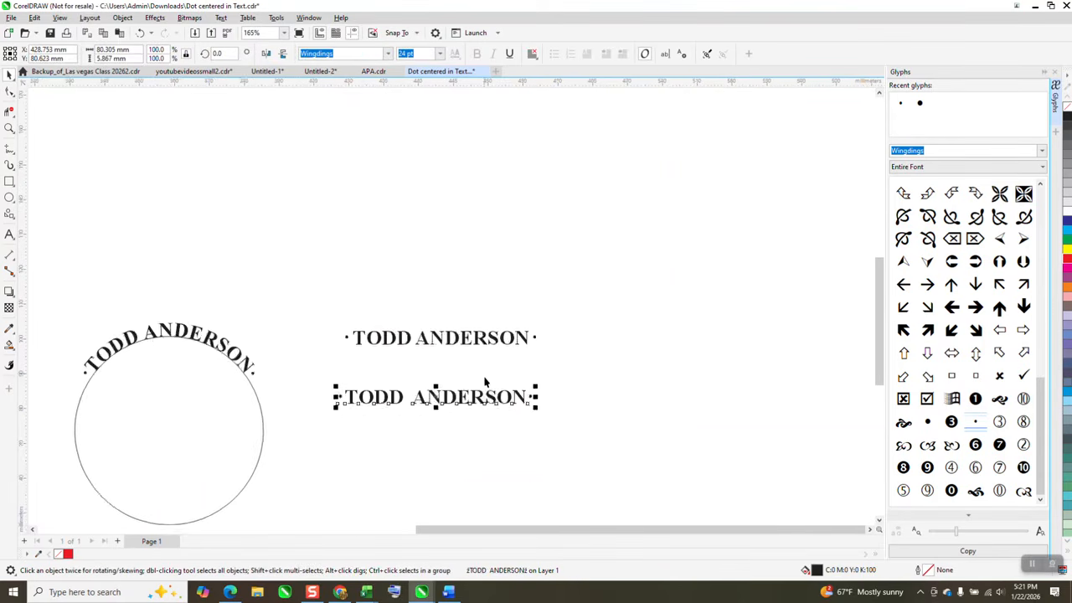
pyautogui.click(9, 197)
pyautogui.moveTo(759, 265); pyautogui.dragTo(646, 394)
pyautogui.click(9, 73)
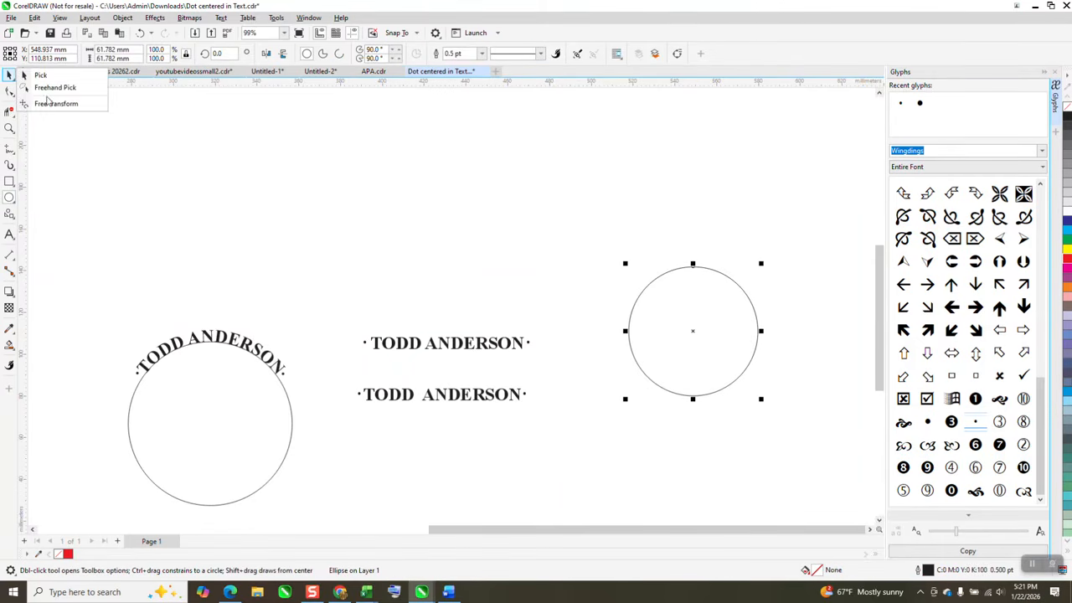
pyautogui.moveTo(494, 401)
pyautogui.mouseDown()
pyautogui.moveTo(567, 340)
pyautogui.moveTo(696, 280)
pyautogui.mouseUp()
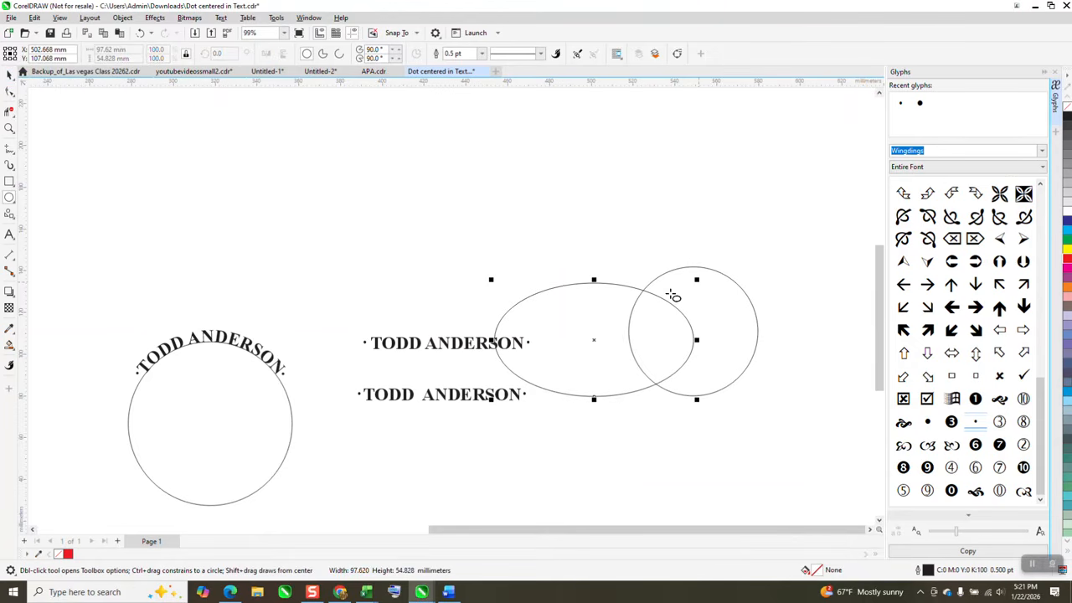
pyautogui.click(10, 76)
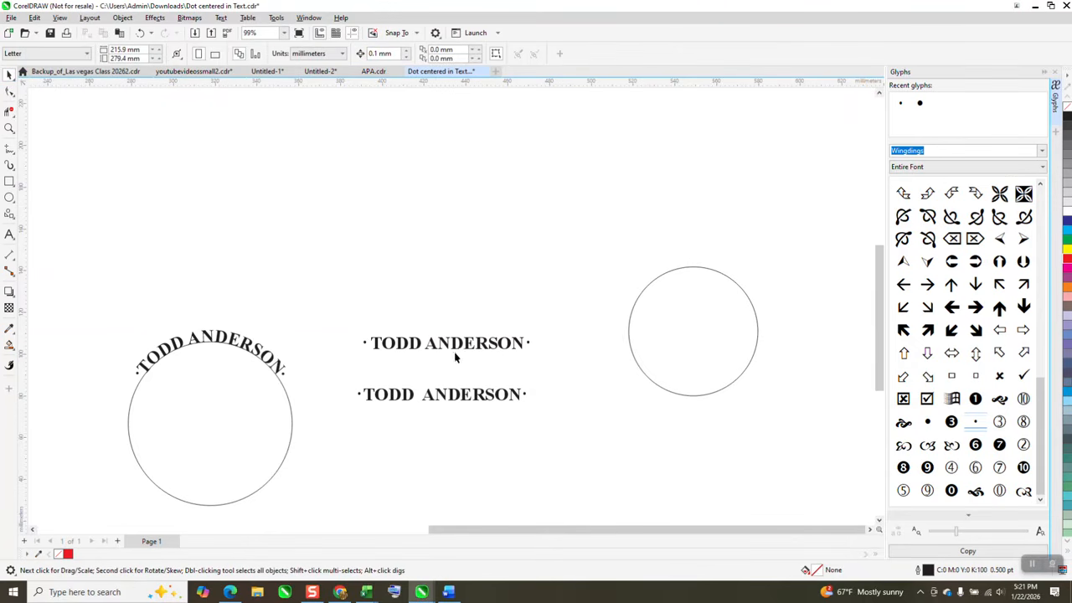
# - Move the lower straight text above the new circle and fit it to the circle's path, centered at the top
pyautogui.moveTo(471, 399); pyautogui.dragTo(691, 246)
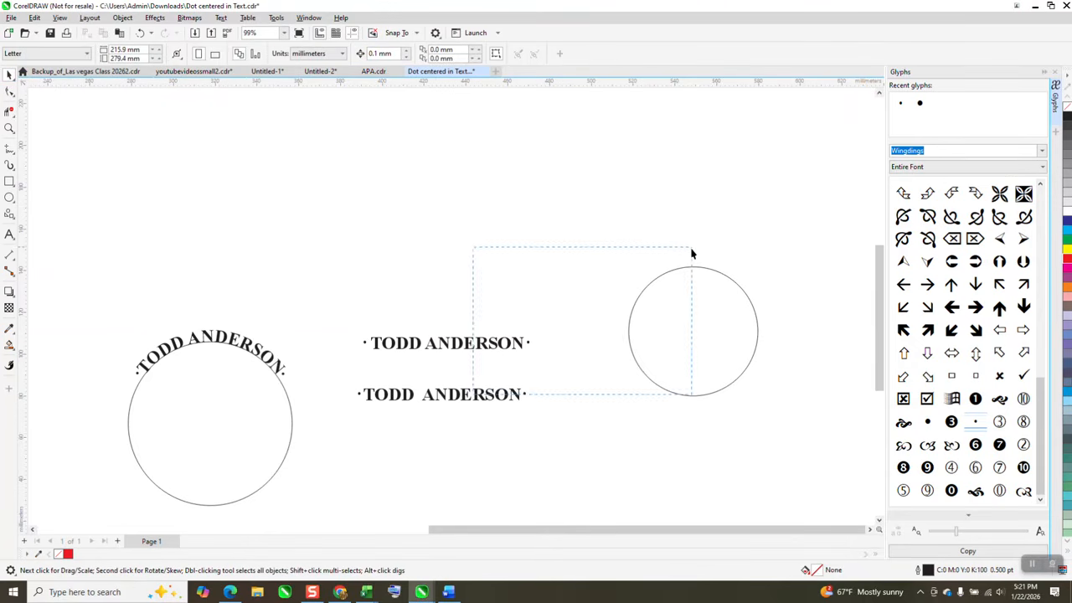
pyautogui.click(518, 399)
pyautogui.moveTo(577, 333); pyautogui.dragTo(743, 251)
pyautogui.click(220, 17)
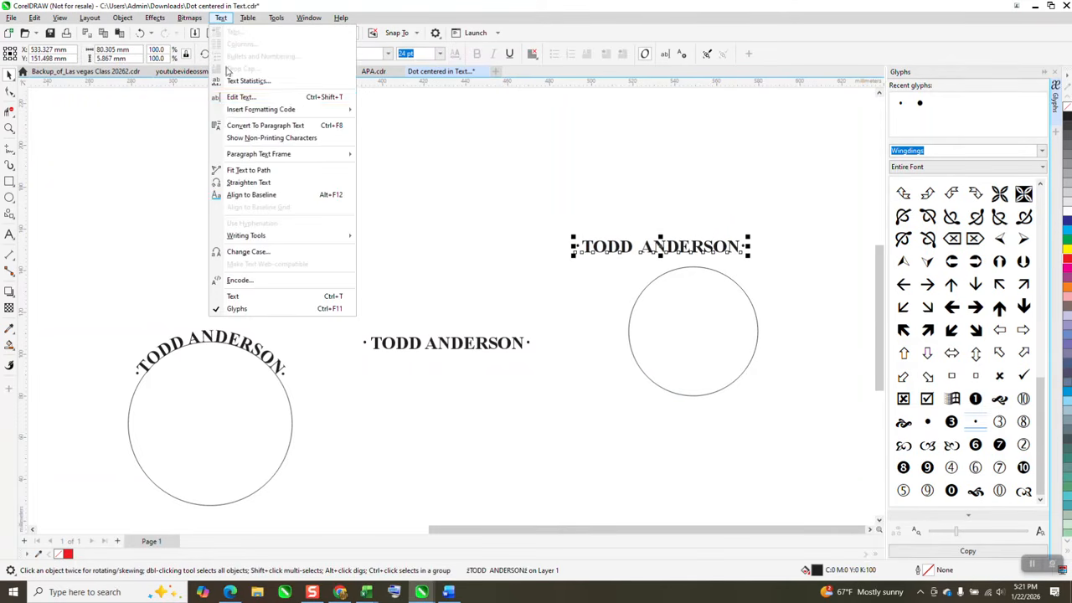
pyautogui.click(248, 169)
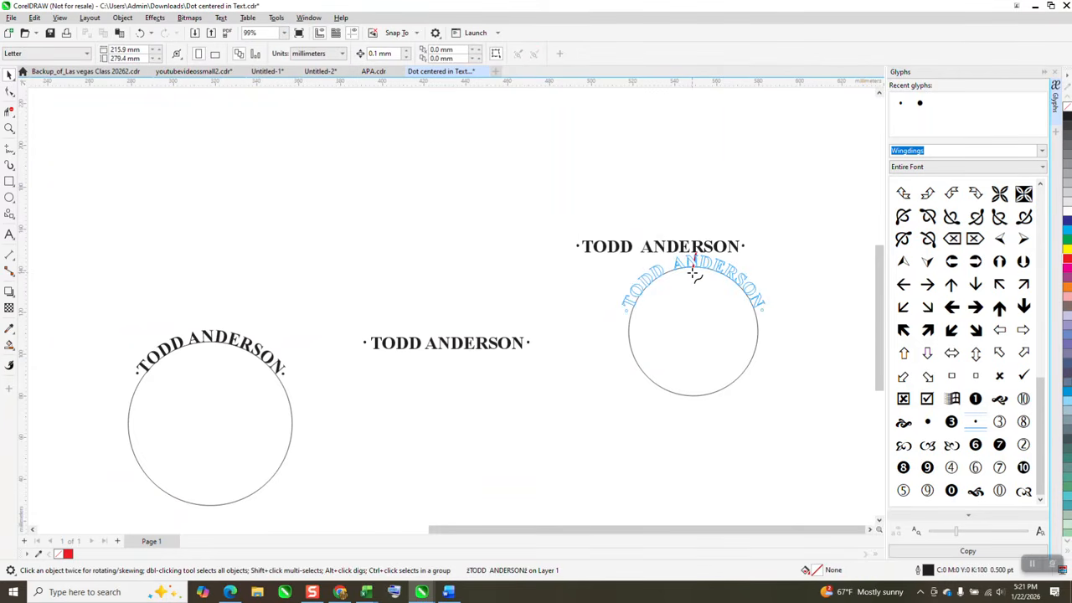
pyautogui.click(693, 275)
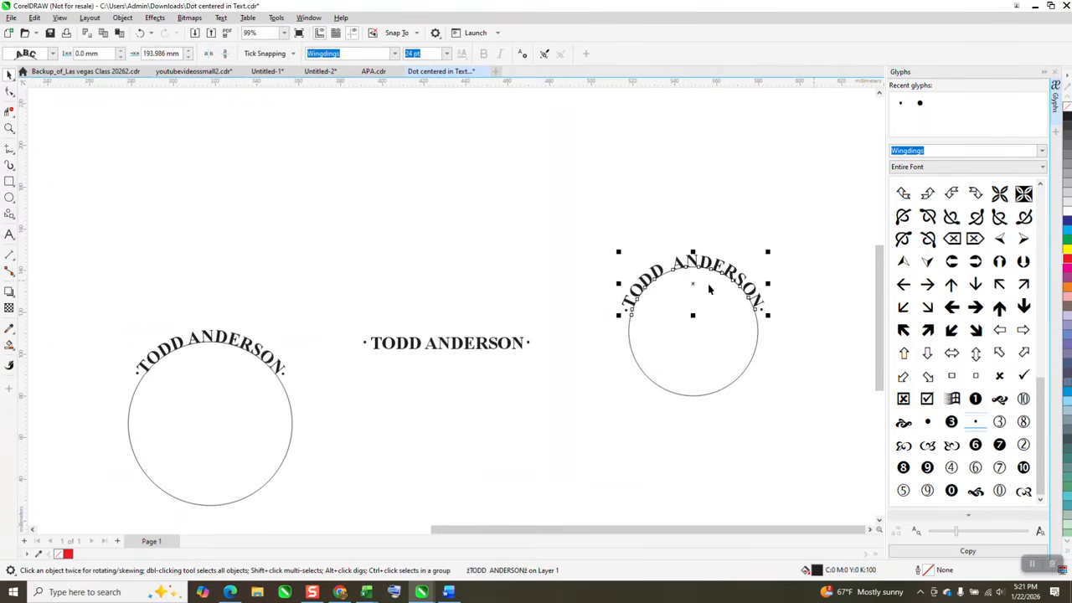
# - Add TEXT to the right of the circle with the larger Wingdings dot after it, and delete that sample
pyautogui.click(9, 128)
pyautogui.moveTo(567, 220); pyautogui.dragTo(791, 414)
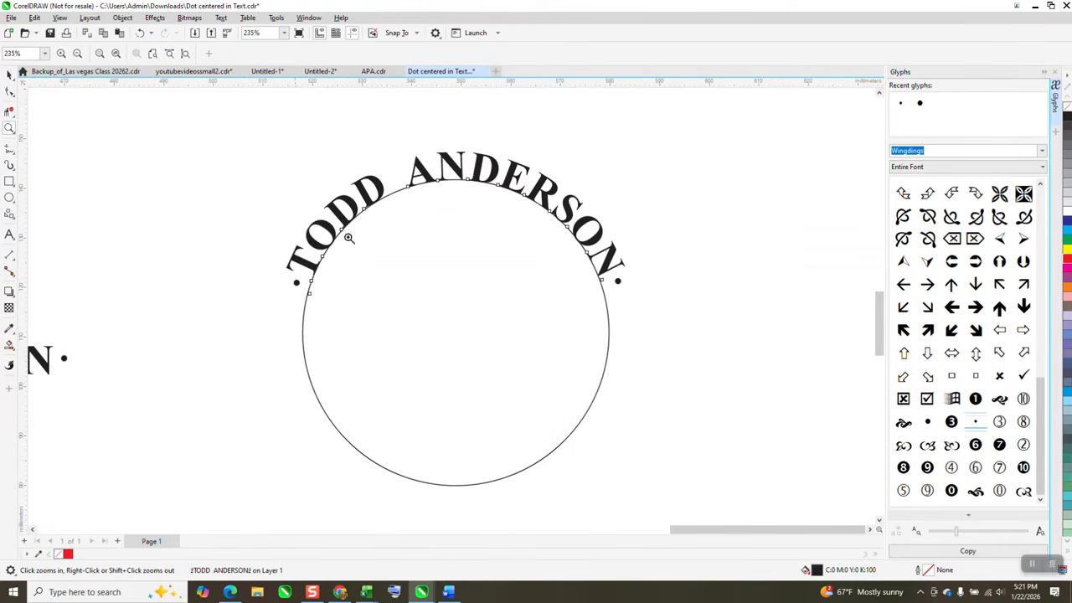
pyautogui.rightClick(655, 332)
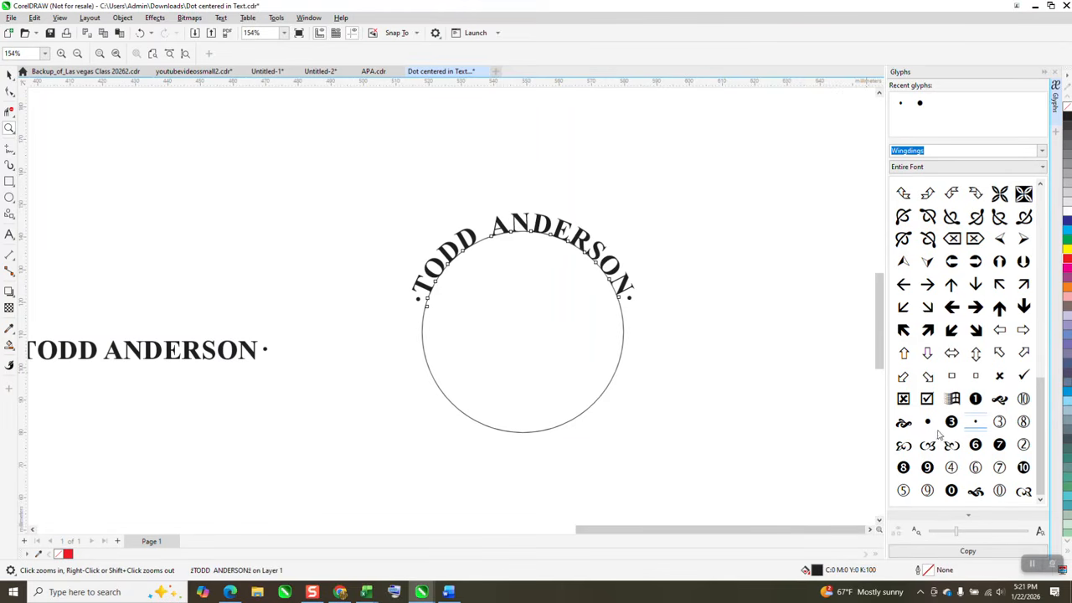
pyautogui.click(9, 235)
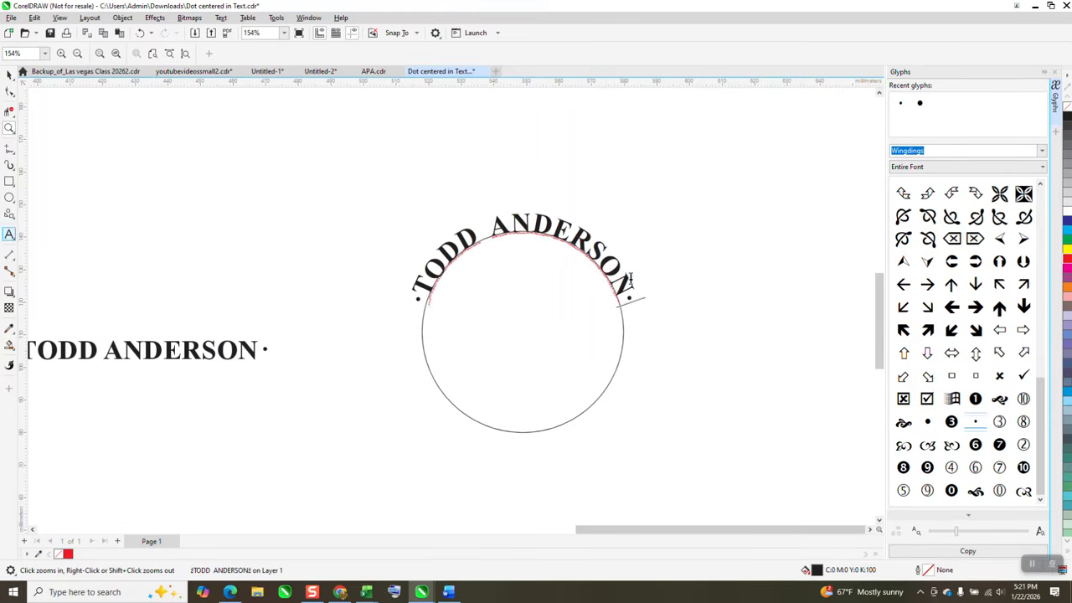
pyautogui.click(707, 300)
pyautogui.write('TEXT')
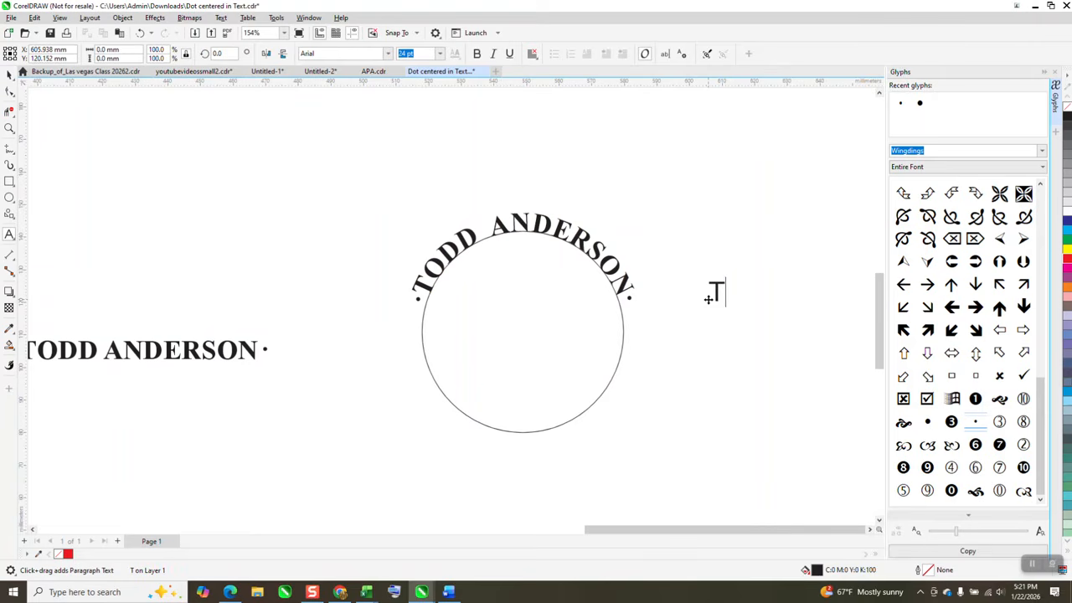
pyautogui.doubleClick(927, 423)
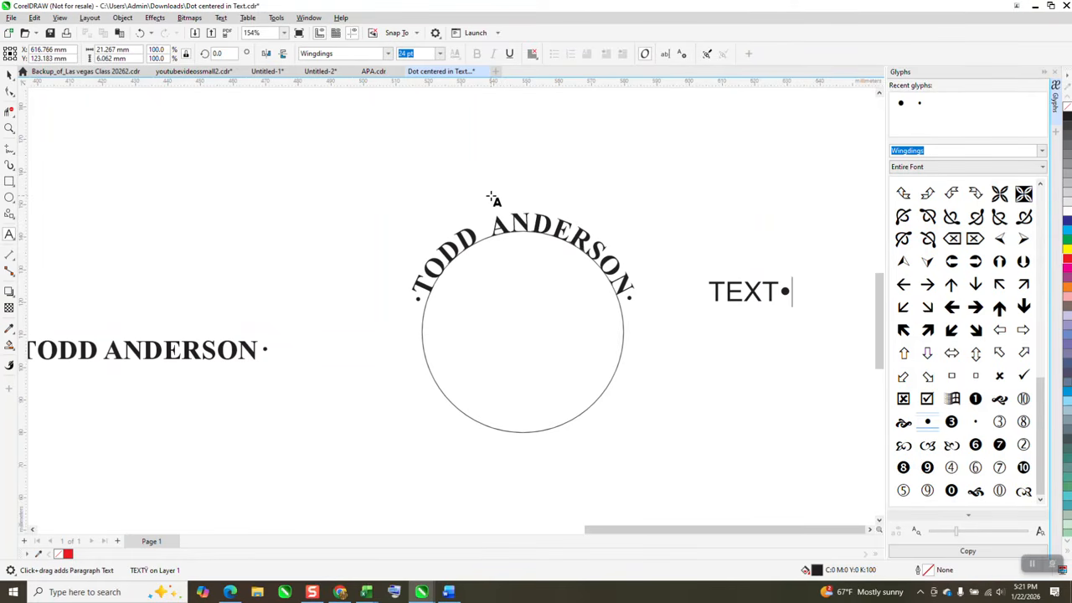
pyautogui.click(8, 73)
pyautogui.press('Delete')
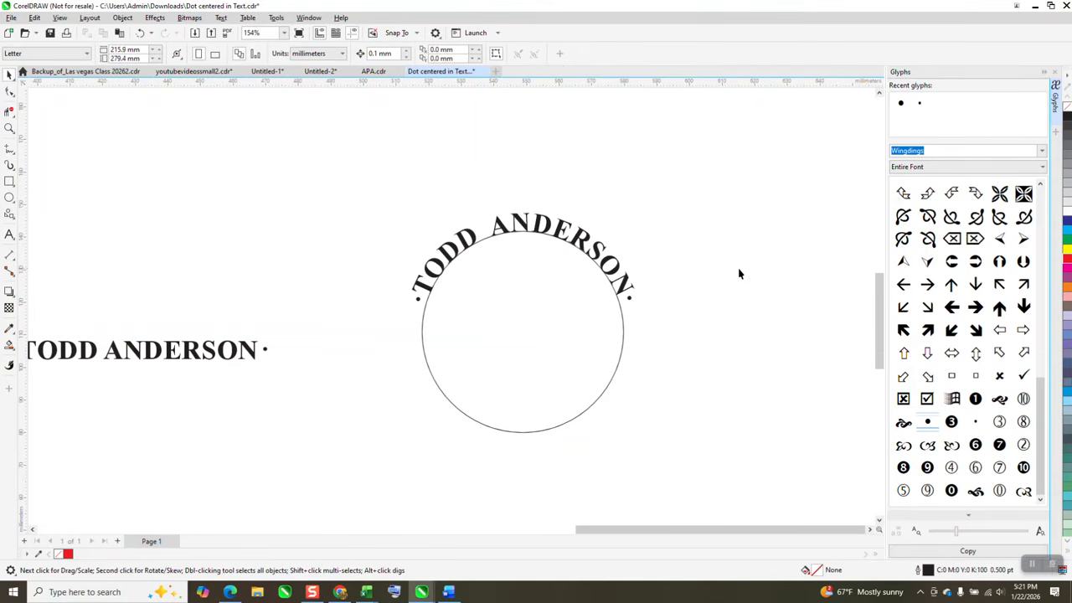
pyautogui.click(9, 234)
pyautogui.click(387, 53)
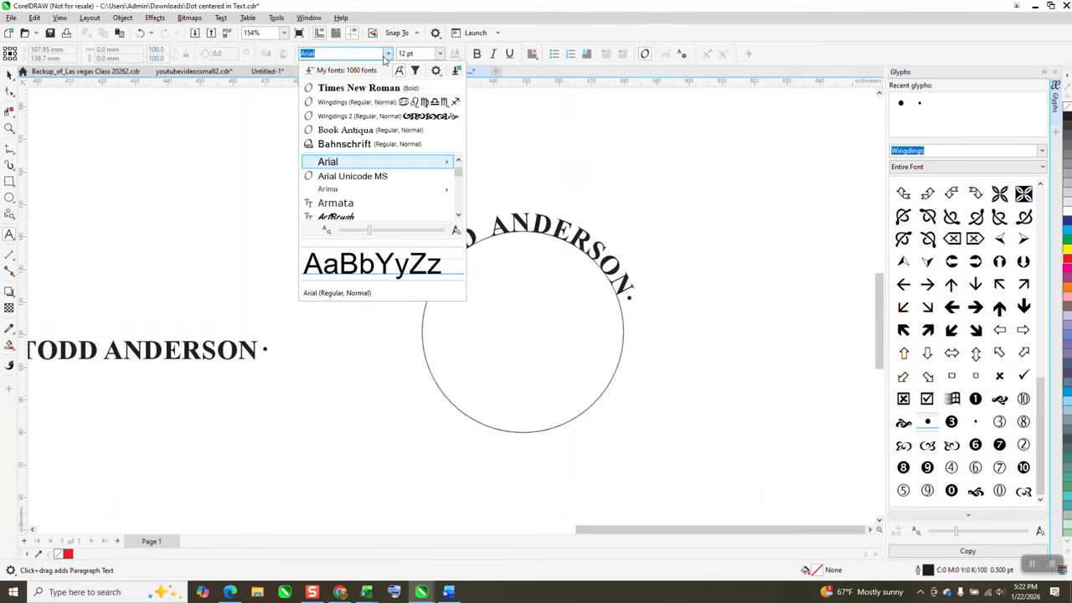
pyautogui.click(355, 102)
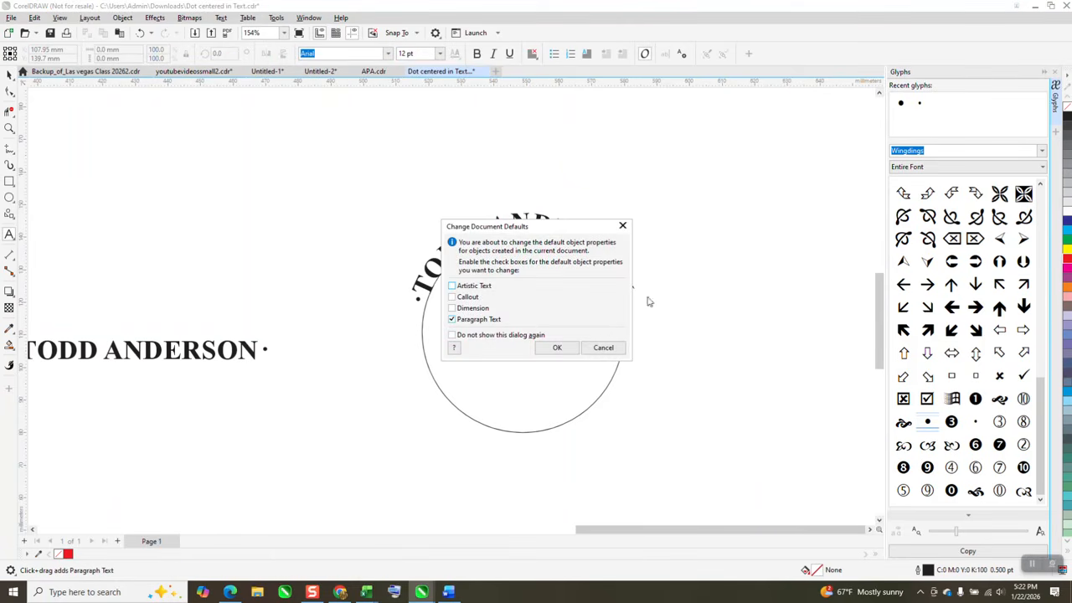
pyautogui.click(603, 348)
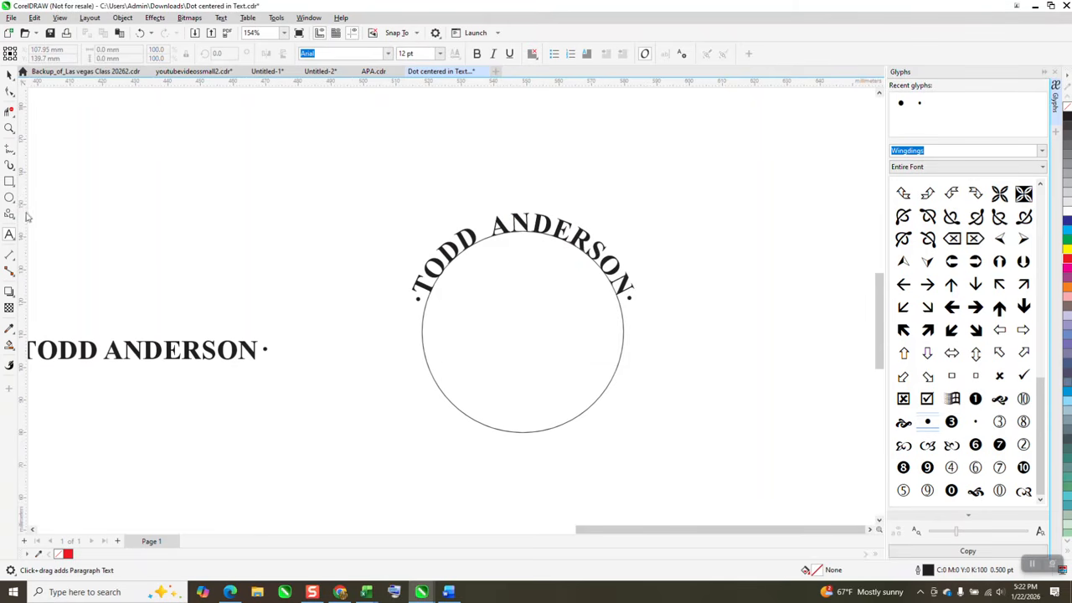
# - Start a new artistic text to the right of the circle in the Wingdings font and insert the larger dot glyph
pyautogui.click(710, 260)
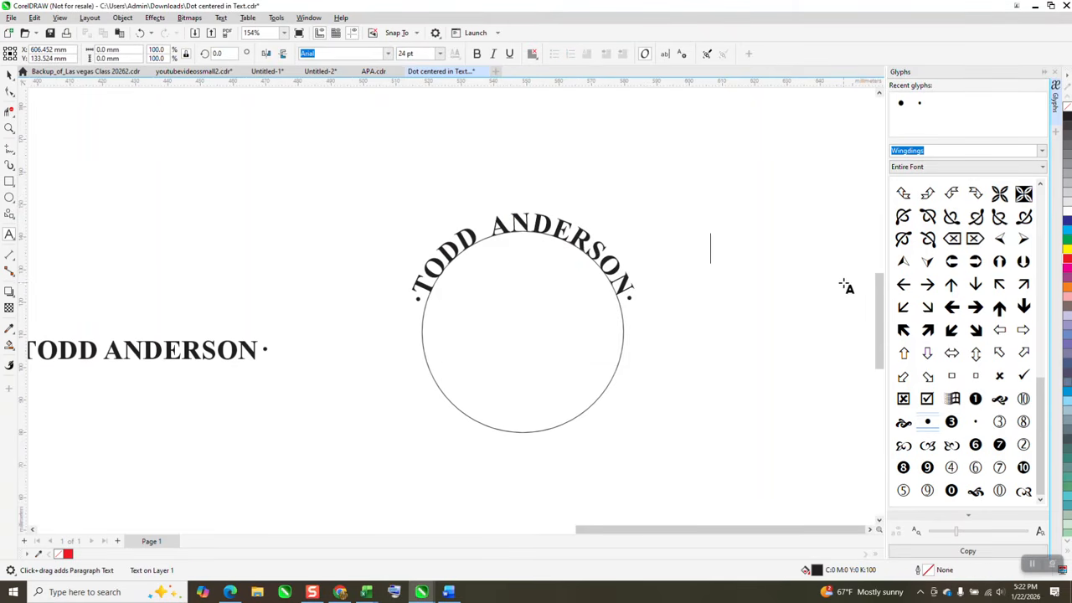
pyautogui.click(386, 53)
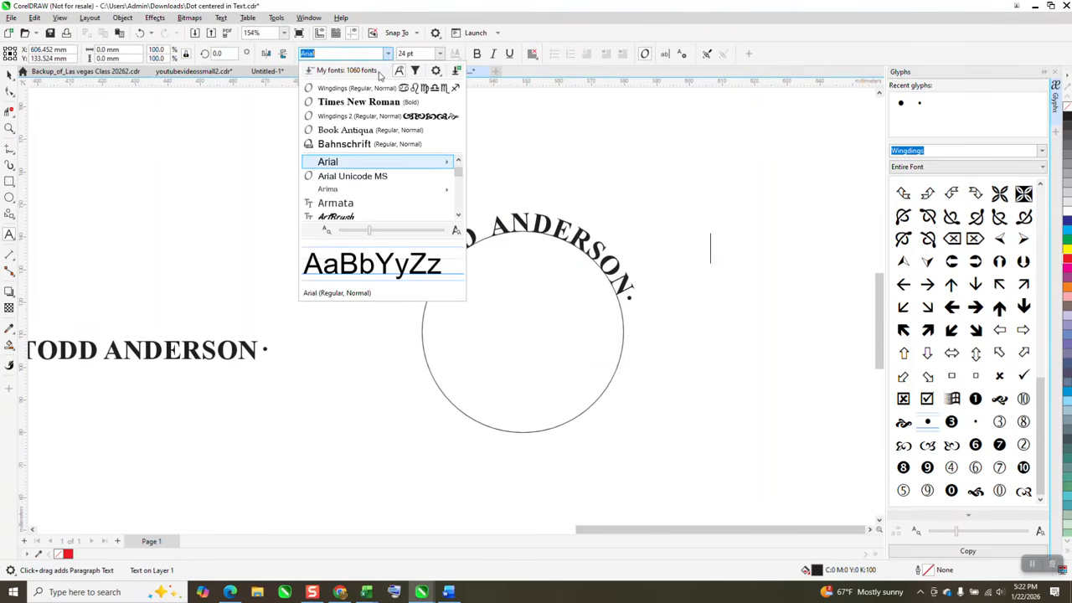
pyautogui.click(369, 84)
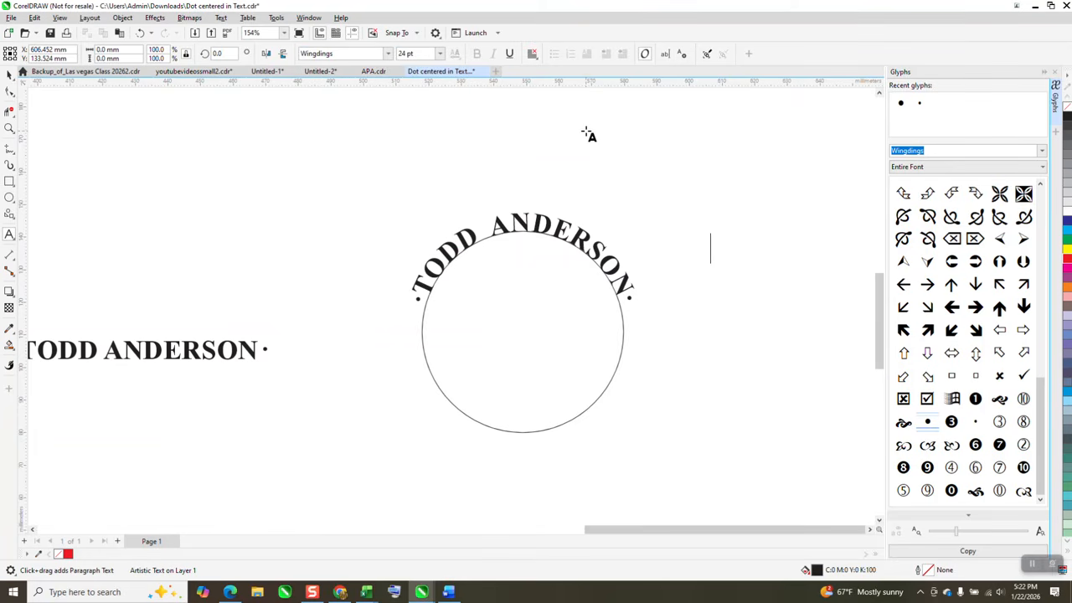
pyautogui.doubleClick(927, 423)
pyautogui.scroll(5, 921, 406)
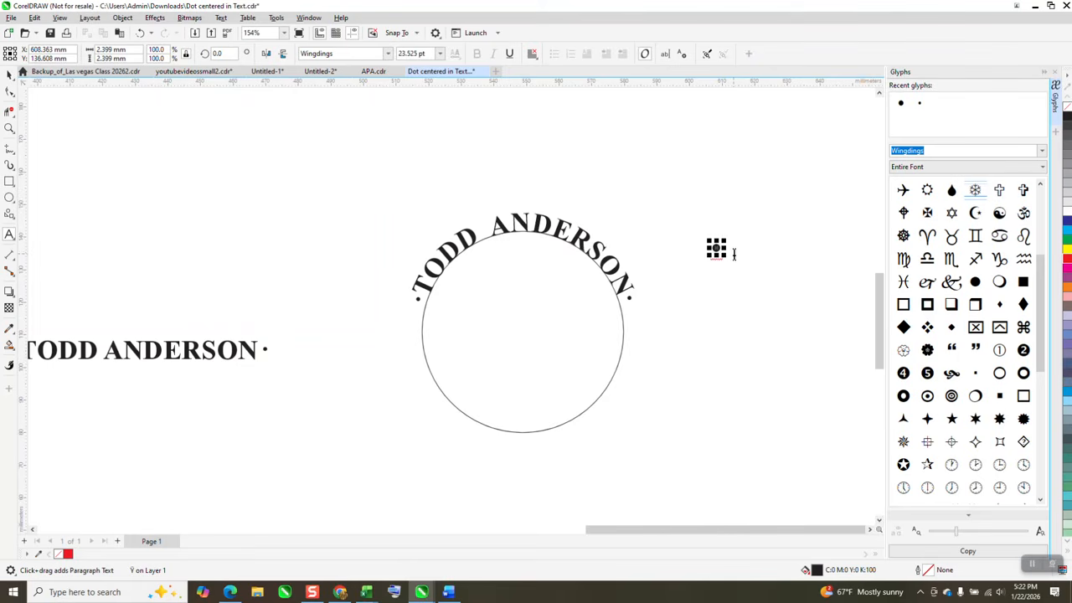
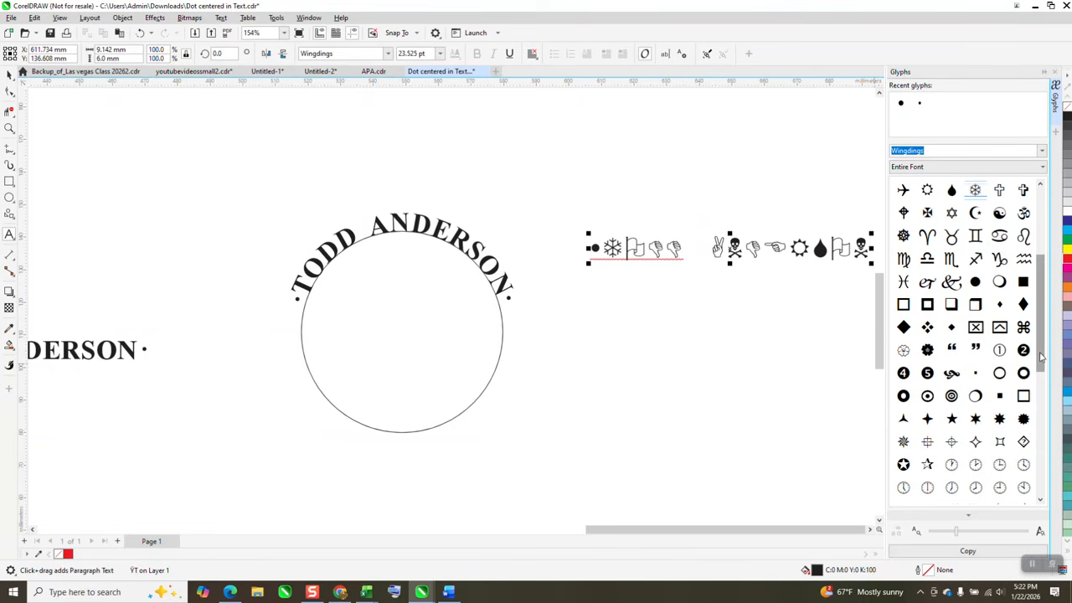
# - Enter the full name in capitals after the dot and insert the same larger Wingdings dot at its end
pyautogui.moveTo(1041, 357); pyautogui.dragTo(1035, 423)
pyautogui.moveTo(1046, 384); pyautogui.dragTo(1065, 485)
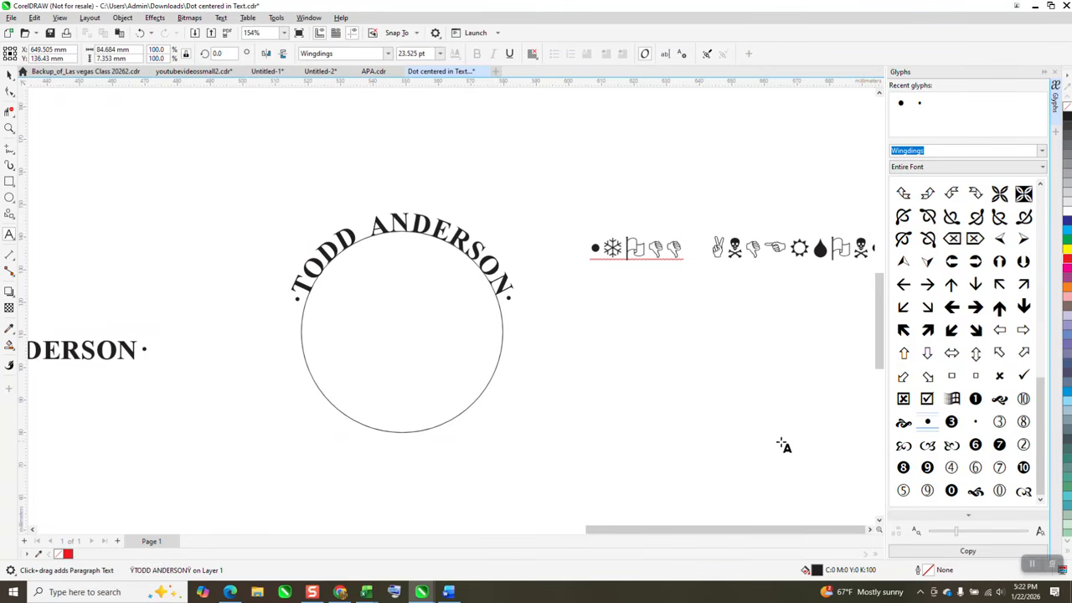
pyautogui.scroll(-1, 712, 461)
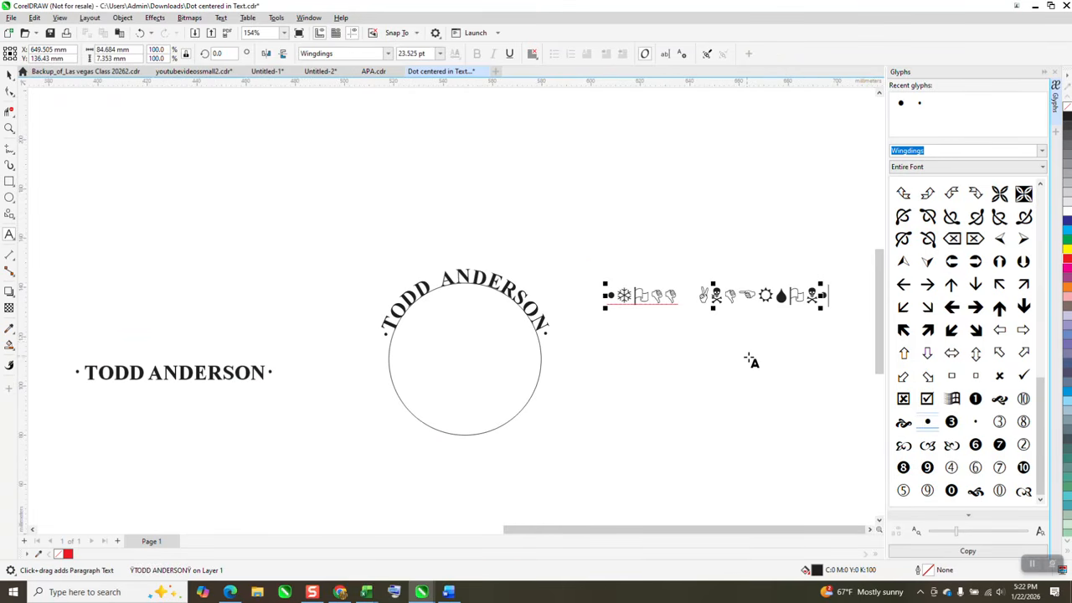
# - Change only the name between the two dots to Times New Roman Bold, and deselect the text
pyautogui.click(9, 129)
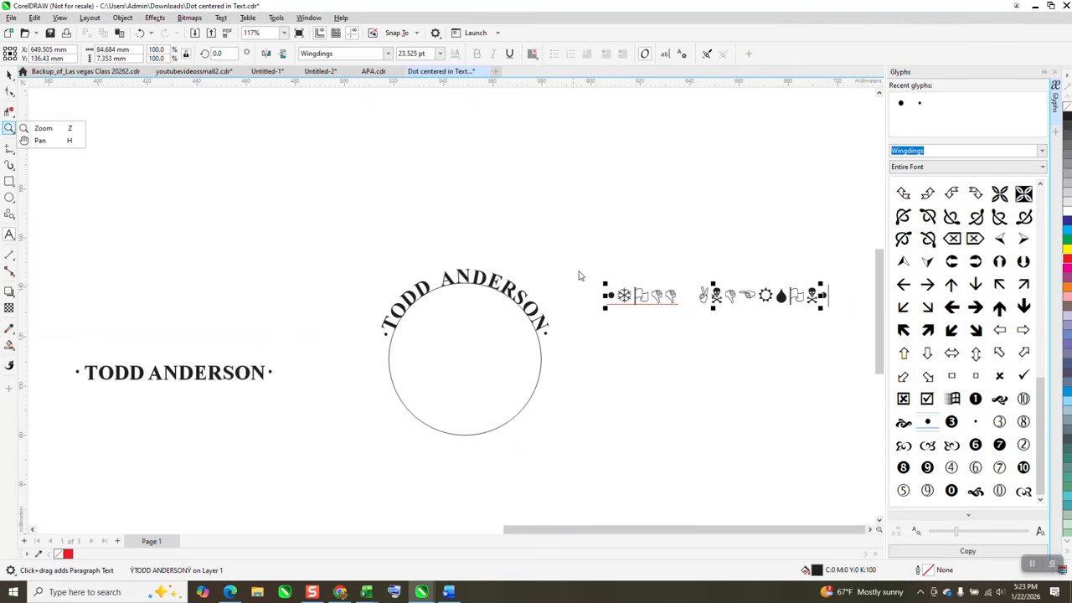
pyautogui.click(42, 129)
pyautogui.moveTo(581, 256); pyautogui.dragTo(884, 359)
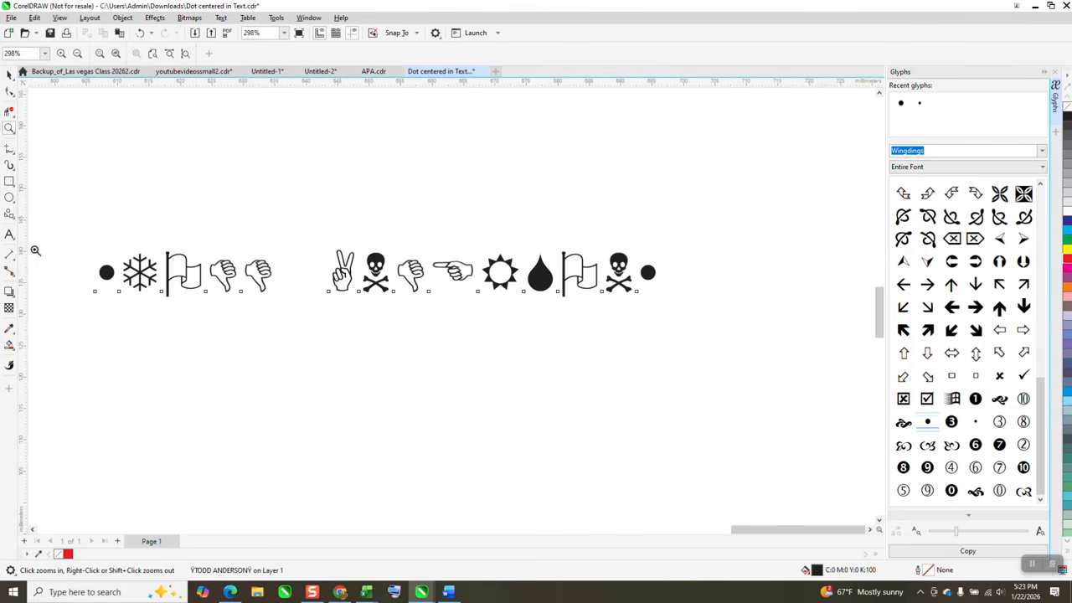
pyautogui.click(9, 237)
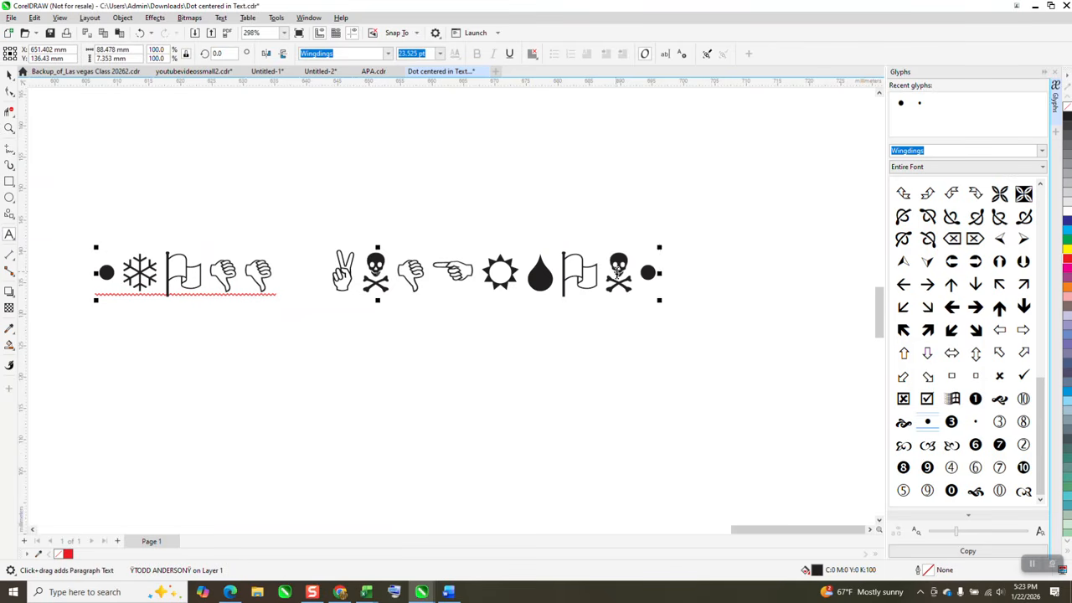
pyautogui.click(629, 268)
pyautogui.moveTo(636, 267); pyautogui.dragTo(137, 254)
pyautogui.click(388, 55)
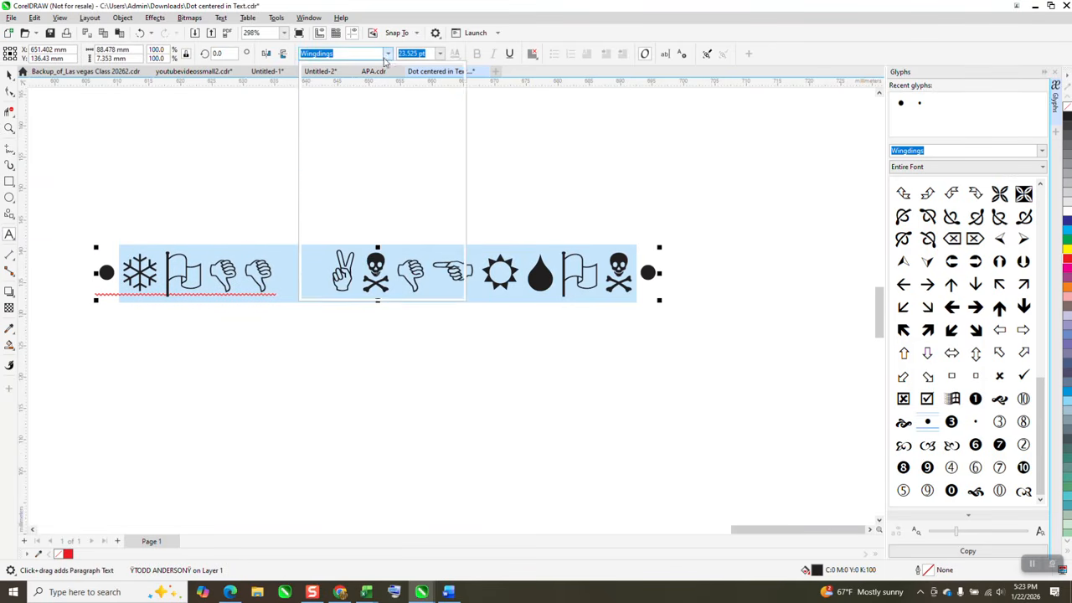
pyautogui.click(362, 104)
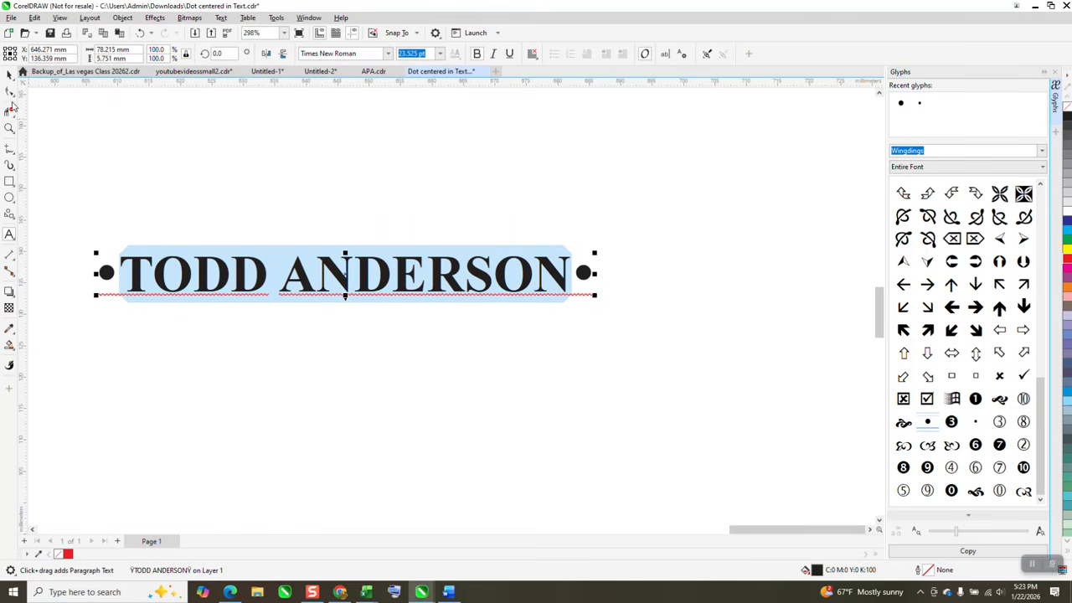
pyautogui.click(9, 74)
pyautogui.click(148, 141)
# - Try the Tragic Marker font on just the first name between the dots, and undo the font change
pyautogui.click(9, 234)
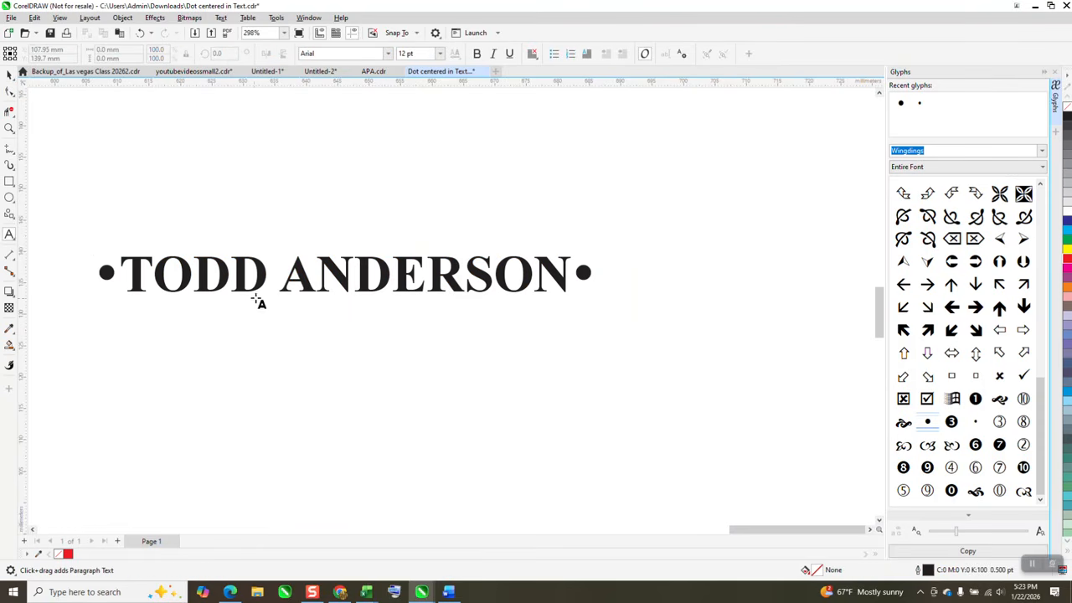
pyautogui.moveTo(265, 280); pyautogui.dragTo(122, 278)
pyautogui.click(388, 54)
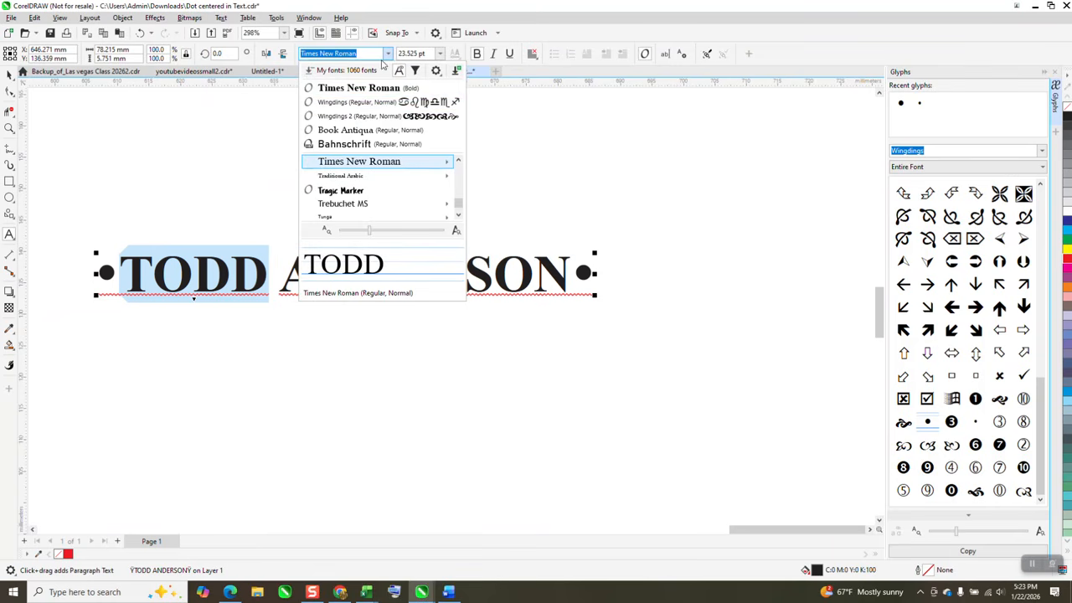
pyautogui.moveTo(352, 165)
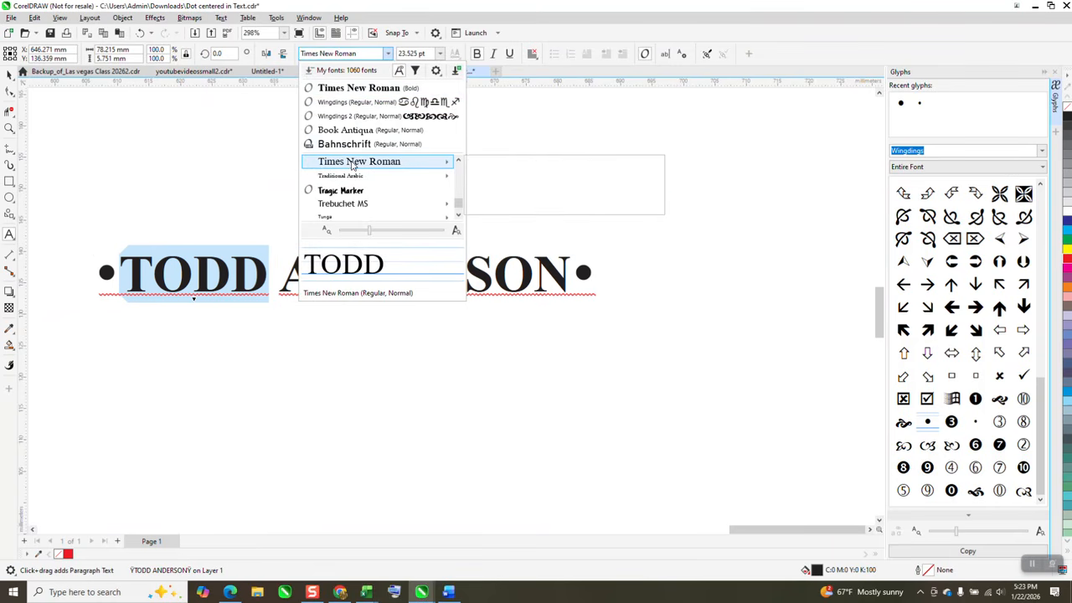
pyautogui.click(340, 190)
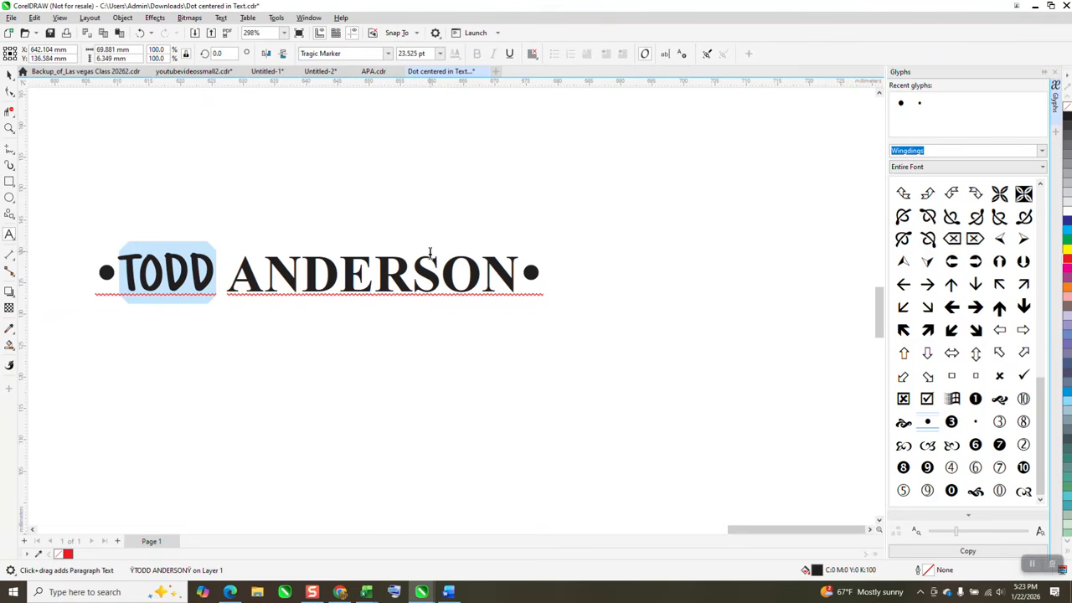
pyautogui.scroll(-1, 532, 275)
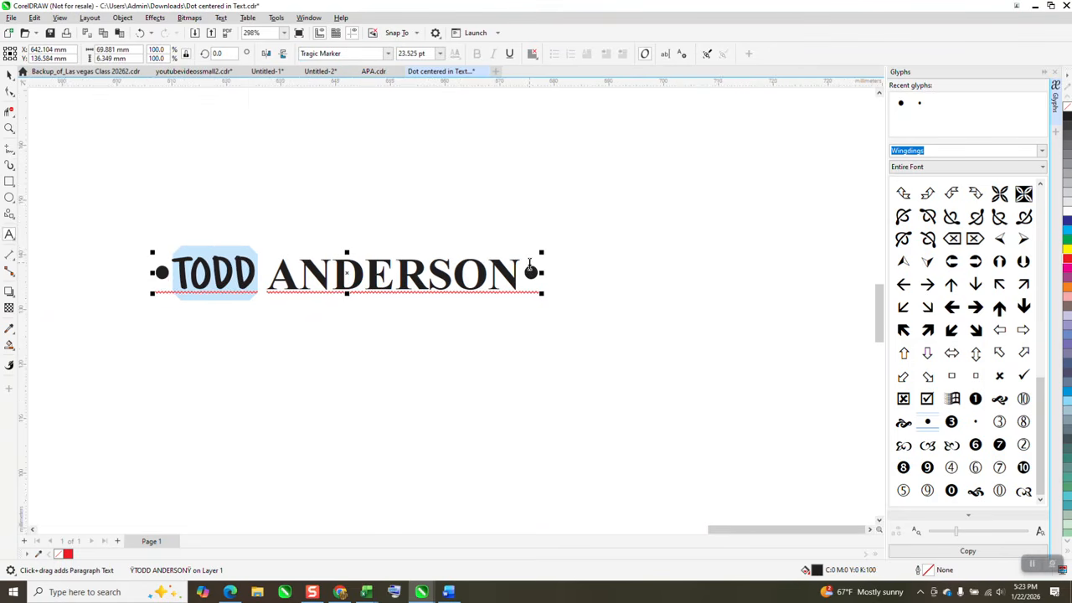
pyautogui.click(139, 34)
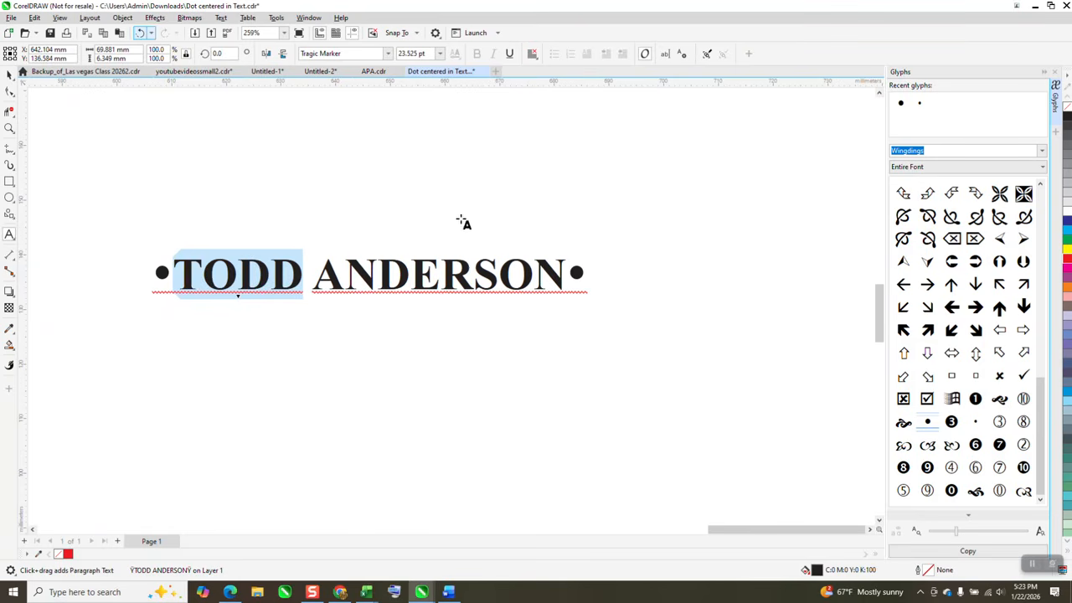
# - Close the Glyphs docker and examine the dotted name fitted around the circle up close
pyautogui.scroll(-4, 461, 223)
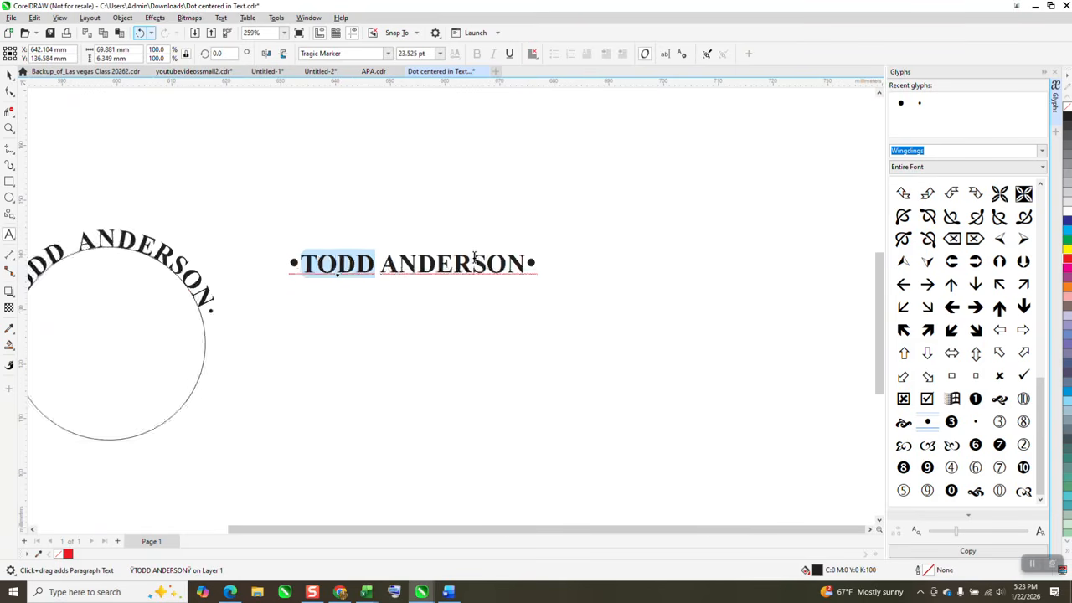
pyautogui.click(9, 127)
pyautogui.moveTo(198, 220); pyautogui.dragTo(299, 327)
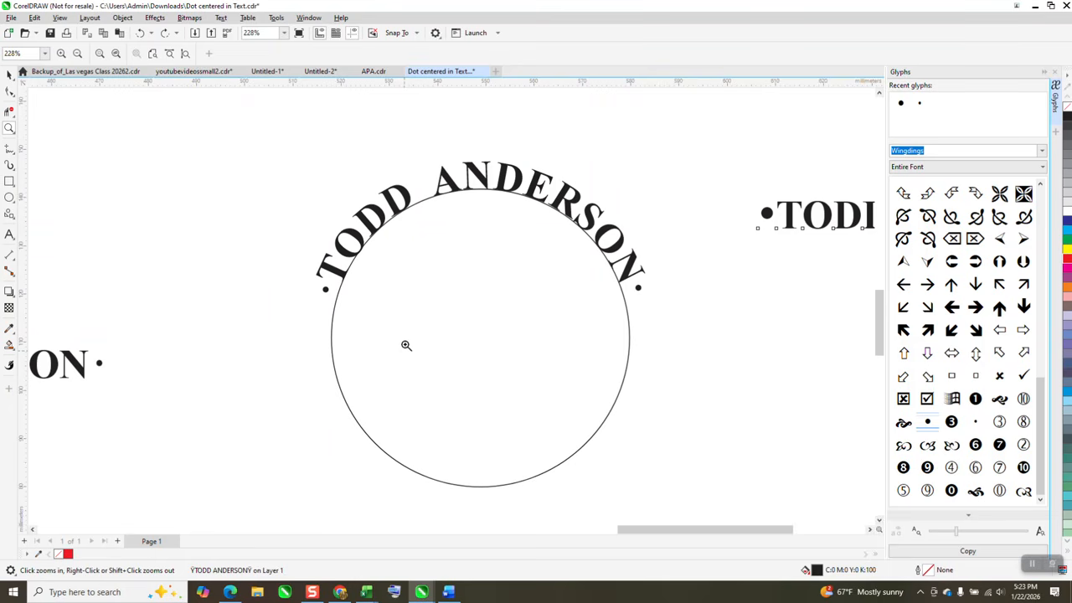
pyautogui.click(9, 75)
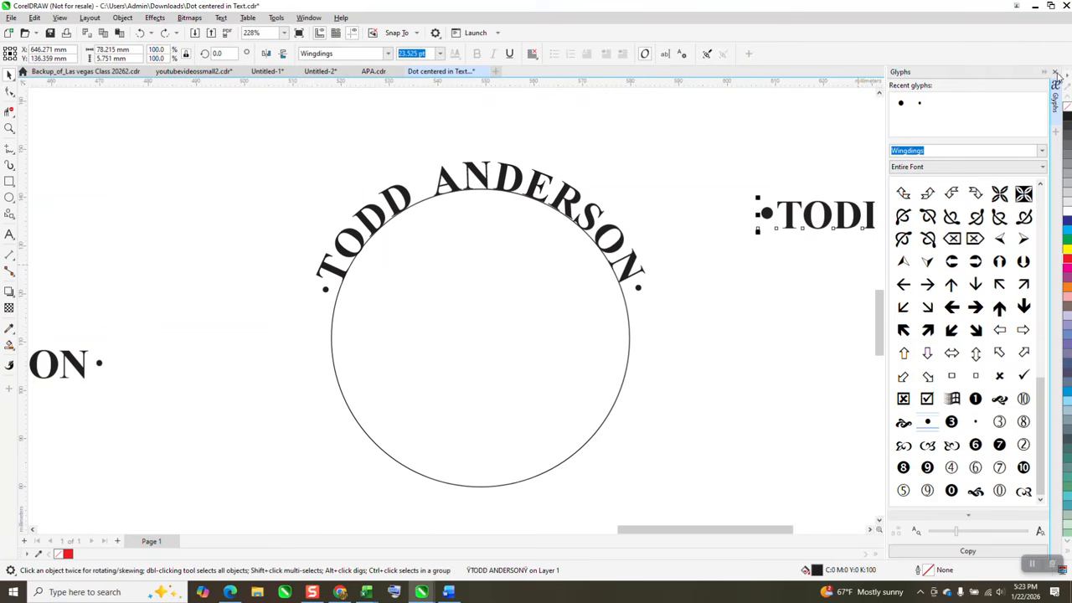
pyautogui.click(1055, 73)
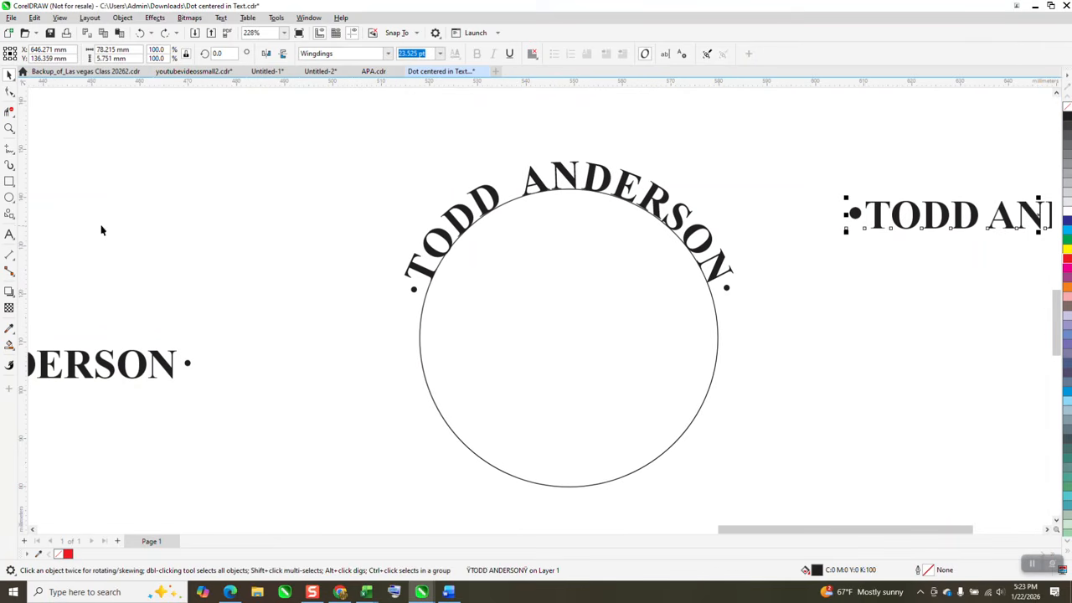
pyautogui.click(9, 128)
pyautogui.moveTo(368, 159); pyautogui.dragTo(864, 562)
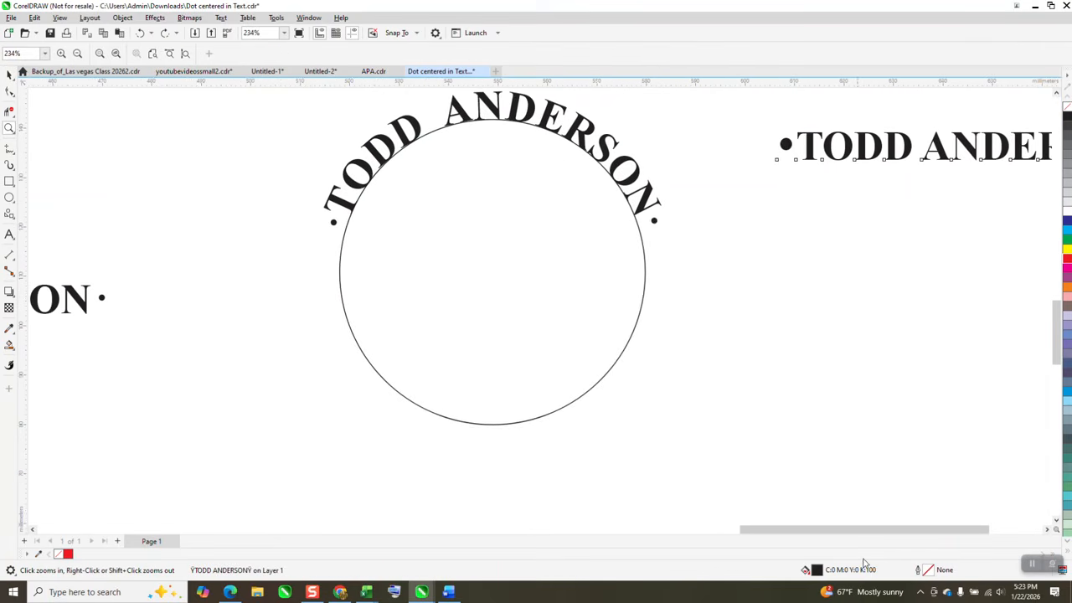